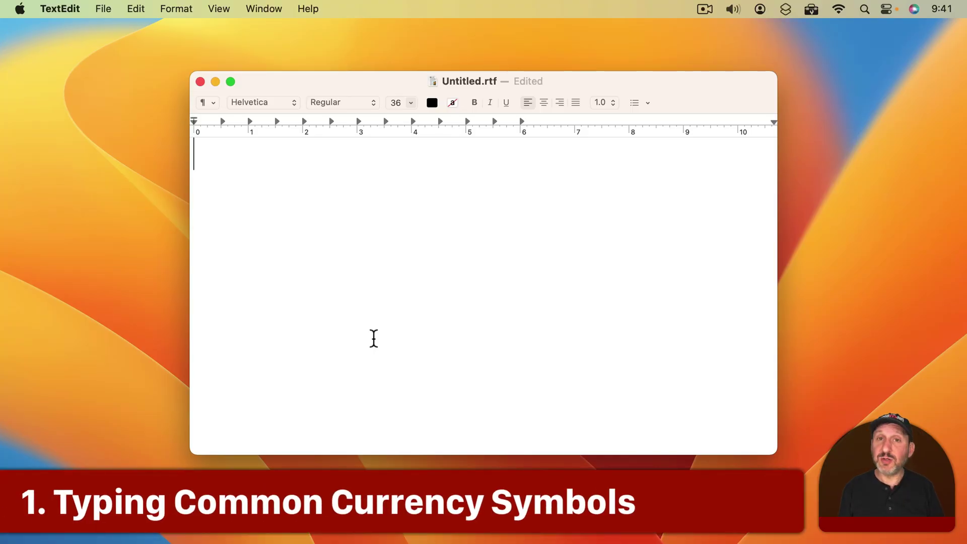
Type the $, ¢ and £ signs with Option shortcuts, deleting each one after
{"action": "type", "text": "$"}
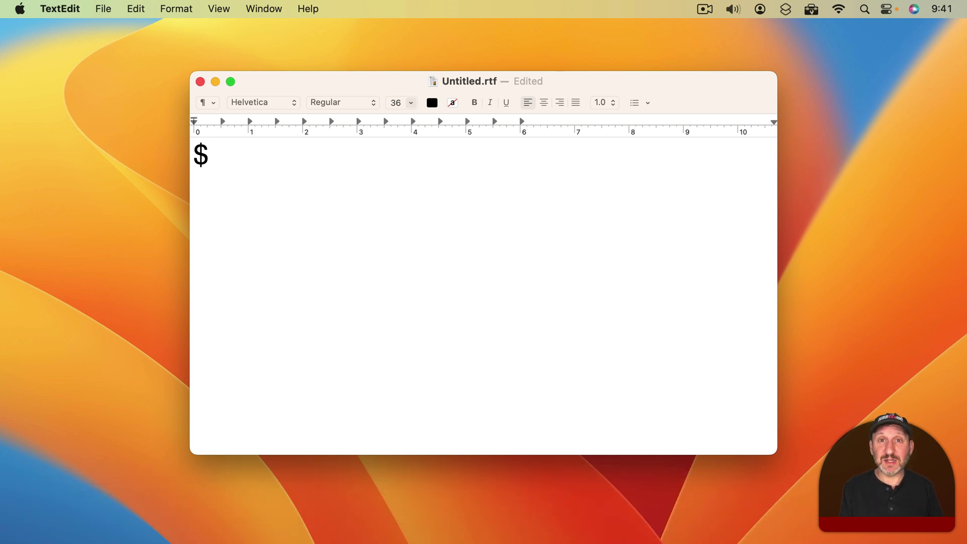
{"action": "key", "text": "BackSpace"}
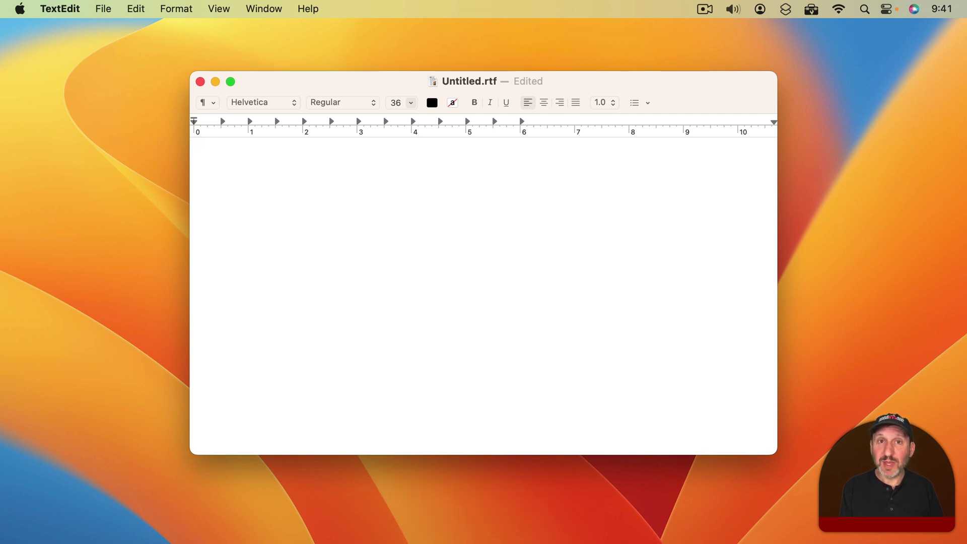
{"action": "key", "text": "alt"}
{"action": "type", "text": "¢"}
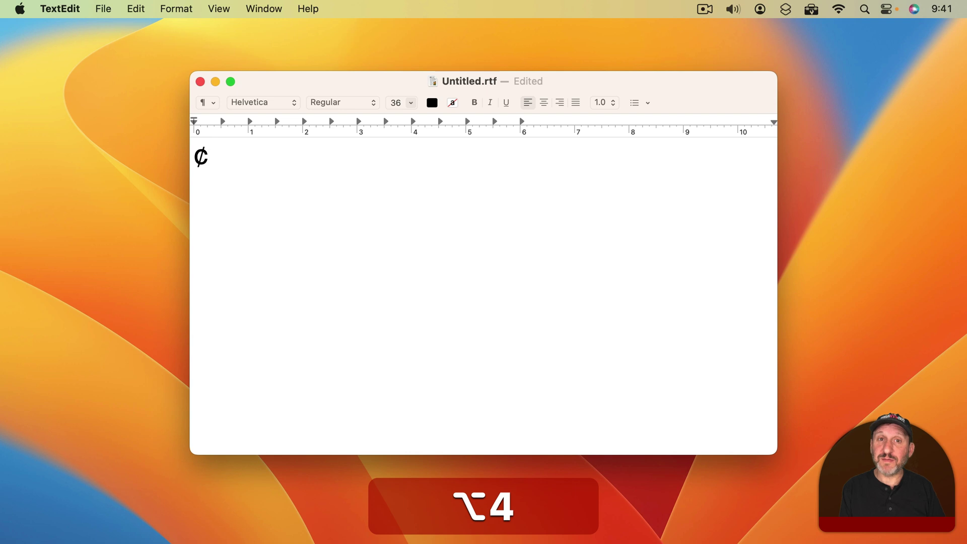
{"action": "key", "text": "BackSpace"}
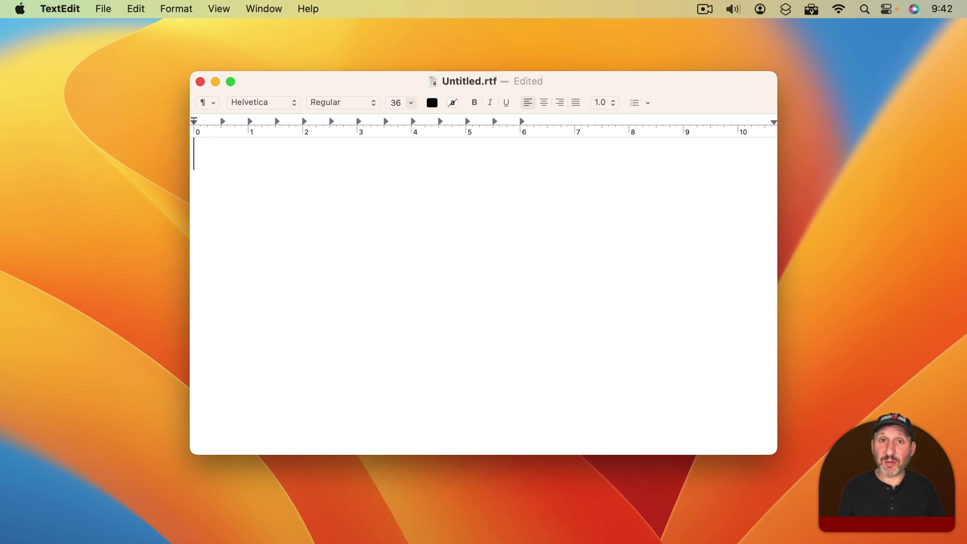
{"action": "key", "text": "alt"}
{"action": "type", "text": "£"}
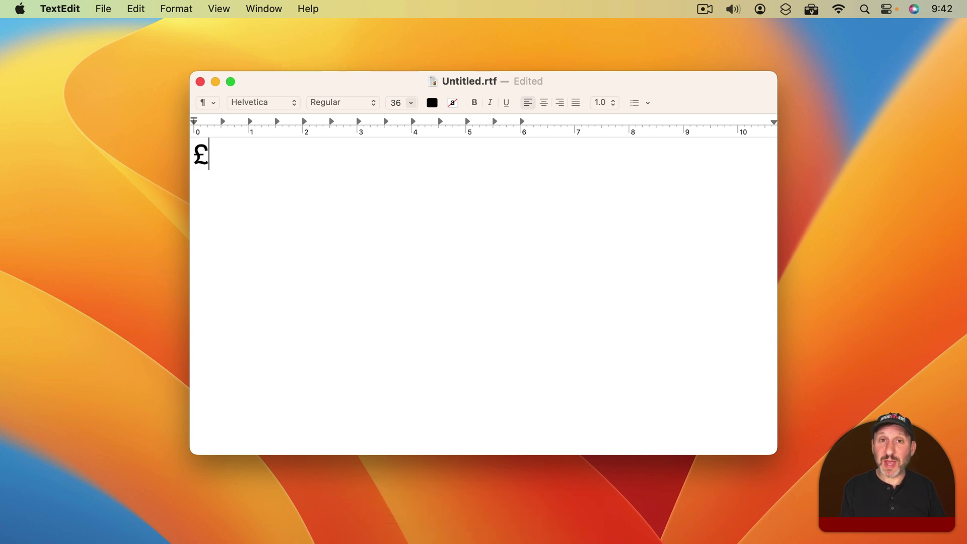
{"action": "key", "text": "BackSpace"}
Enter € with Option-Shift-2, delete it, then enter ¥ with Option-Y
{"action": "key", "text": "alt+shift"}
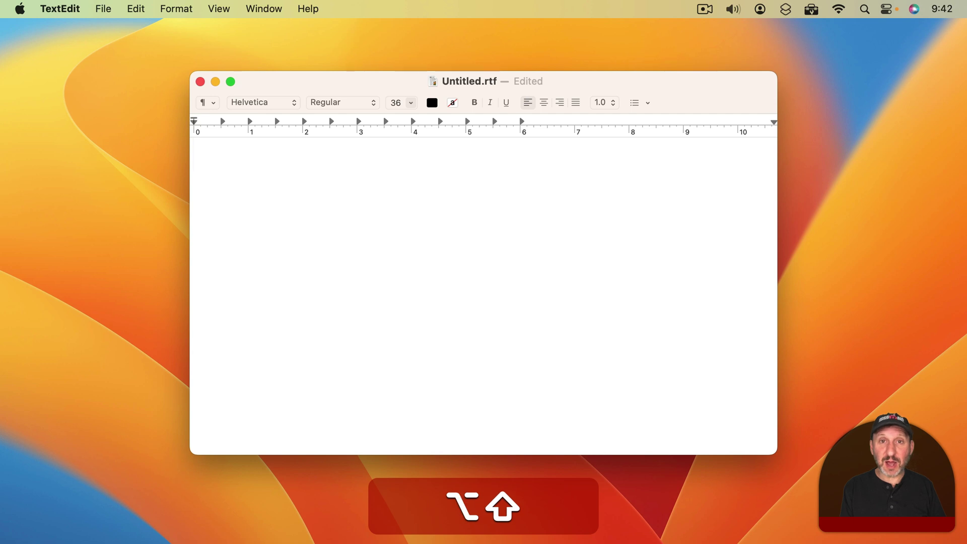
{"action": "key", "text": "alt+shift+2"}
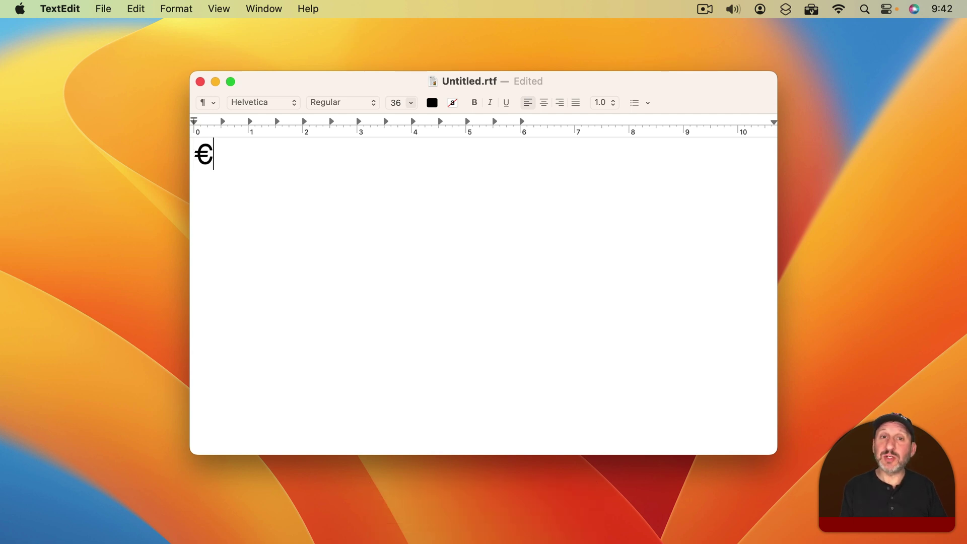
{"action": "key", "text": "BackSpace"}
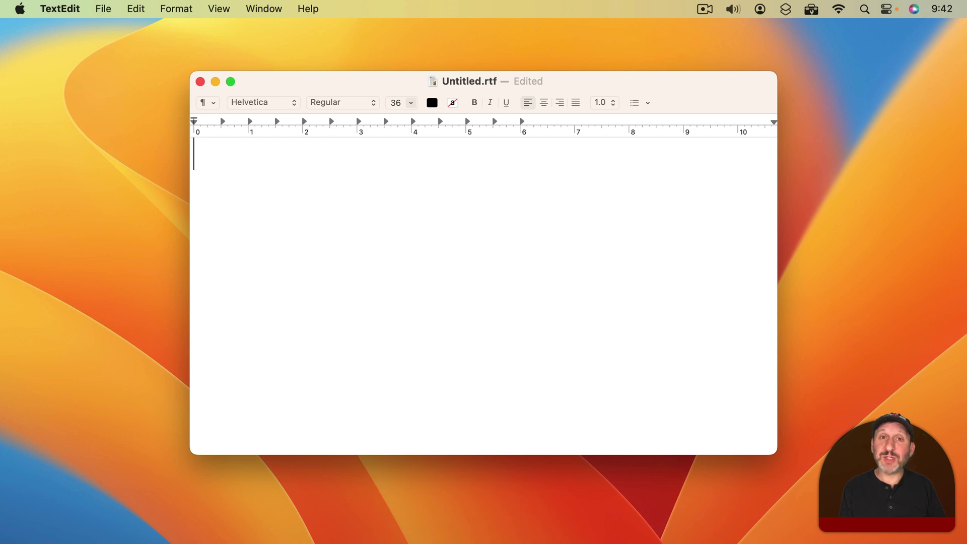
{"action": "key", "text": "alt"}
{"action": "key", "text": "alt+y"}
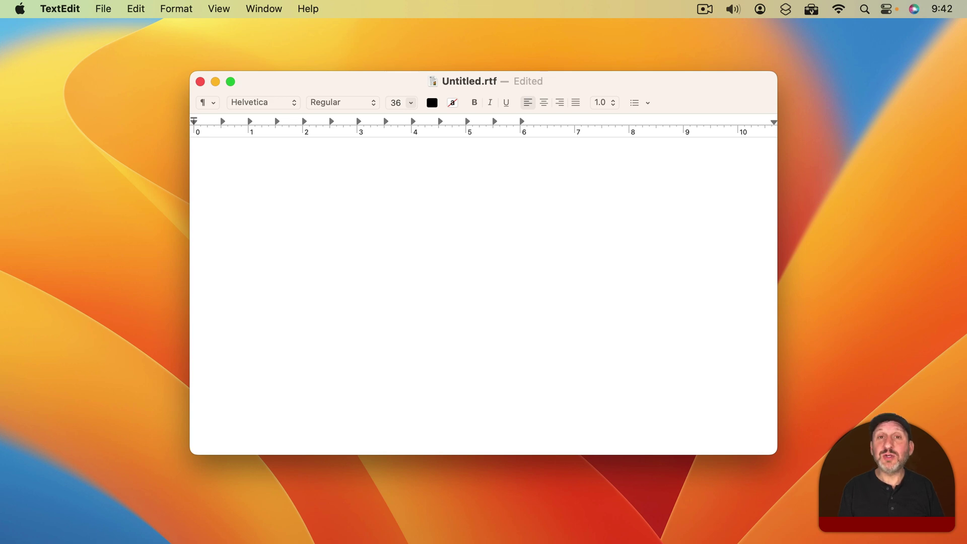
Open the Emoji & Symbols picker with Ctrl-Cmd-Space, close it, and reopen it with Fn-E
{"action": "key", "text": "ctrl"}
{"action": "key", "text": "super"}
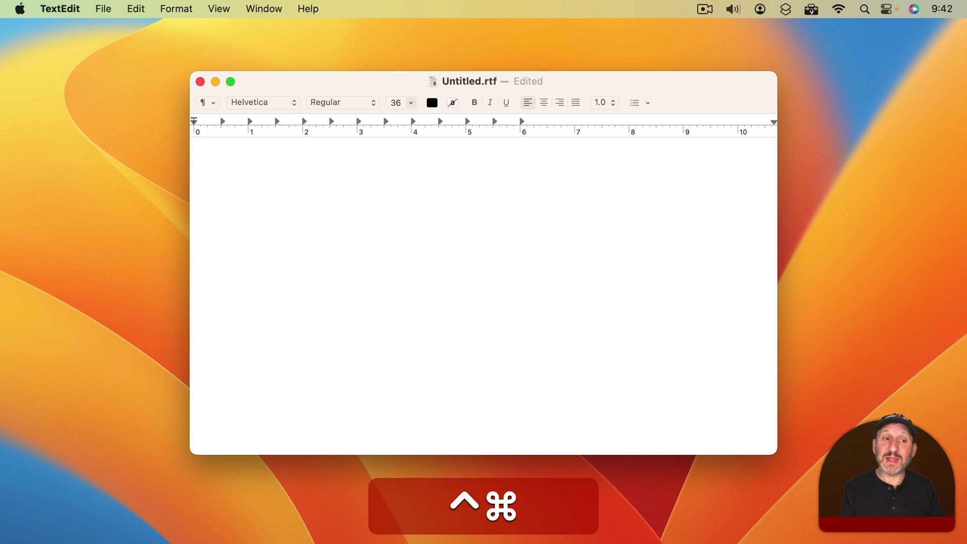
{"action": "key", "text": "ctrl+super+space"}
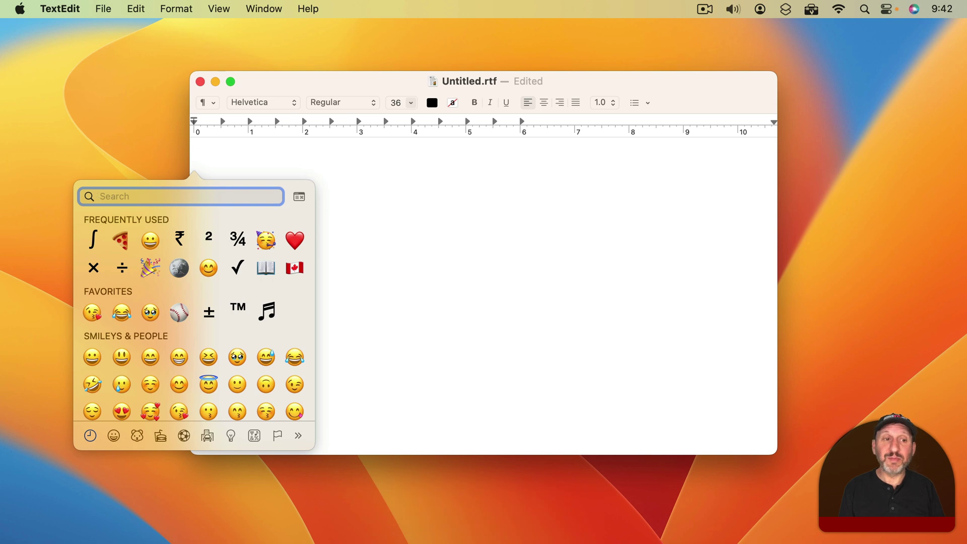
{"action": "key", "text": "Escape"}
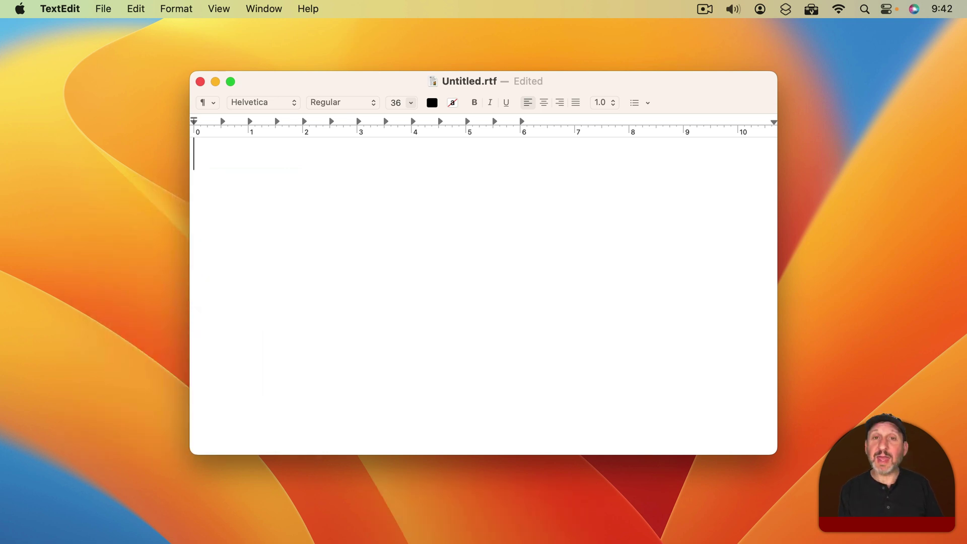
{"action": "key", "text": "fn+e"}
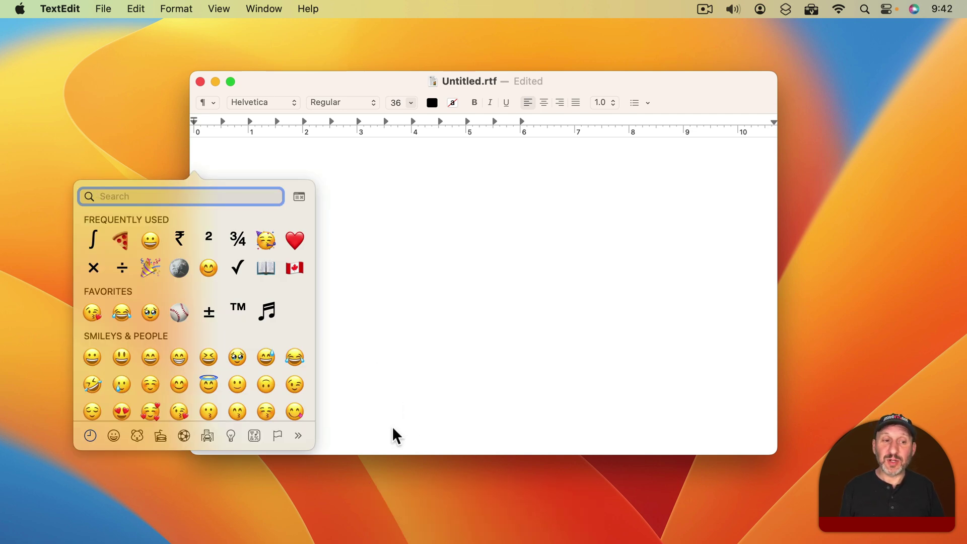
Search the picker for 'euro' and insert the € sign
{"action": "scroll", "coordinate": [216, 345], "scroll_direction": "down", "scroll_amount": 10}
{"action": "scroll", "coordinate": [216, 348], "scroll_direction": "up", "scroll_amount": 10}
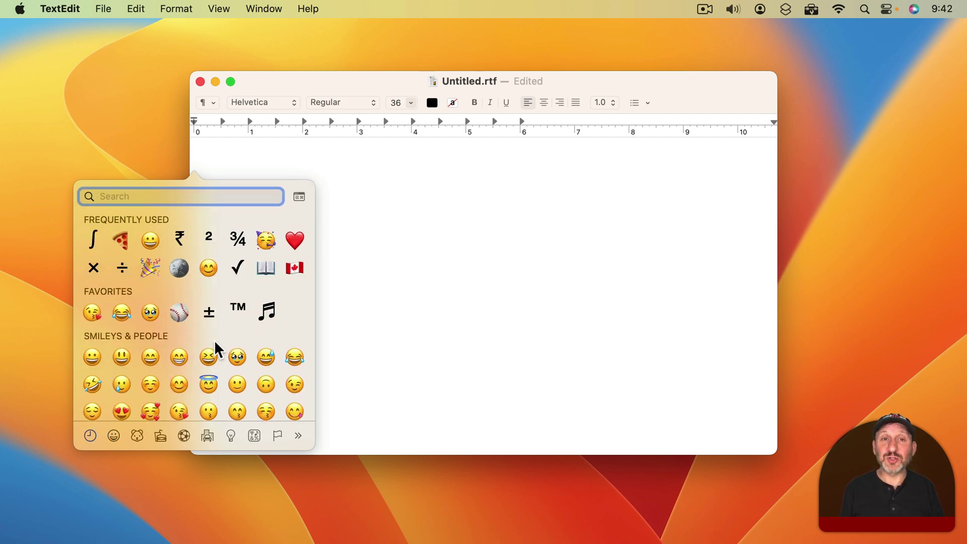
{"action": "scroll", "coordinate": [216, 348], "scroll_direction": "down", "scroll_amount": 3}
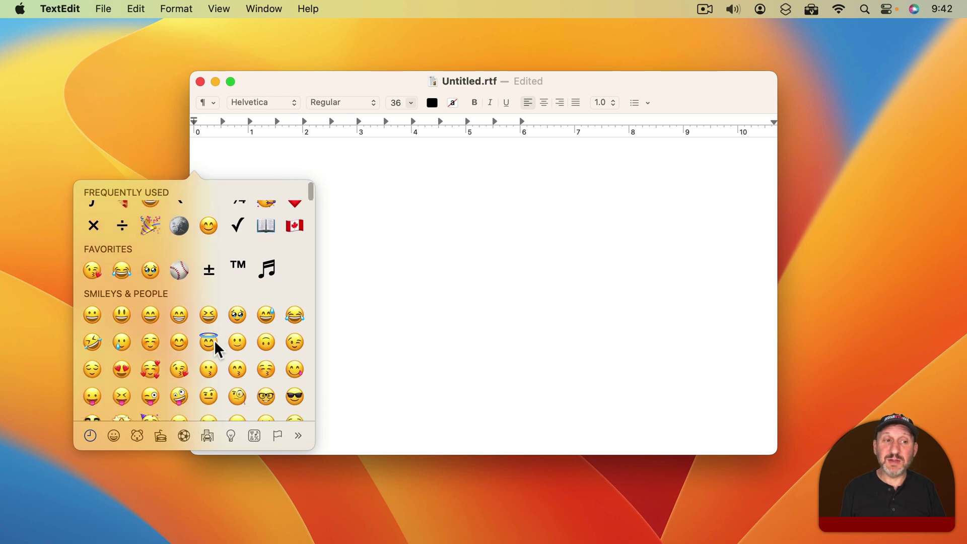
{"action": "scroll", "coordinate": [216, 348], "scroll_direction": "up", "scroll_amount": 3}
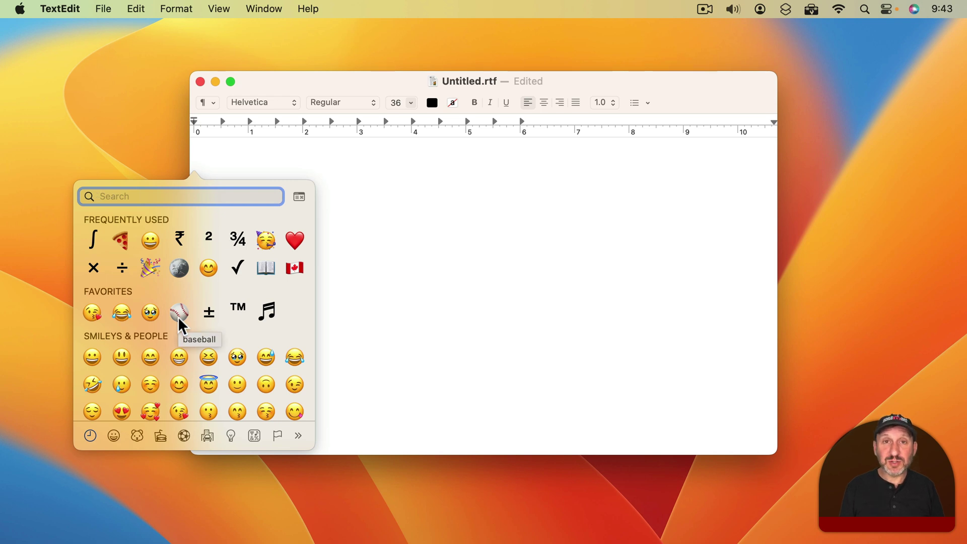
{"action": "type", "text": "euro"}
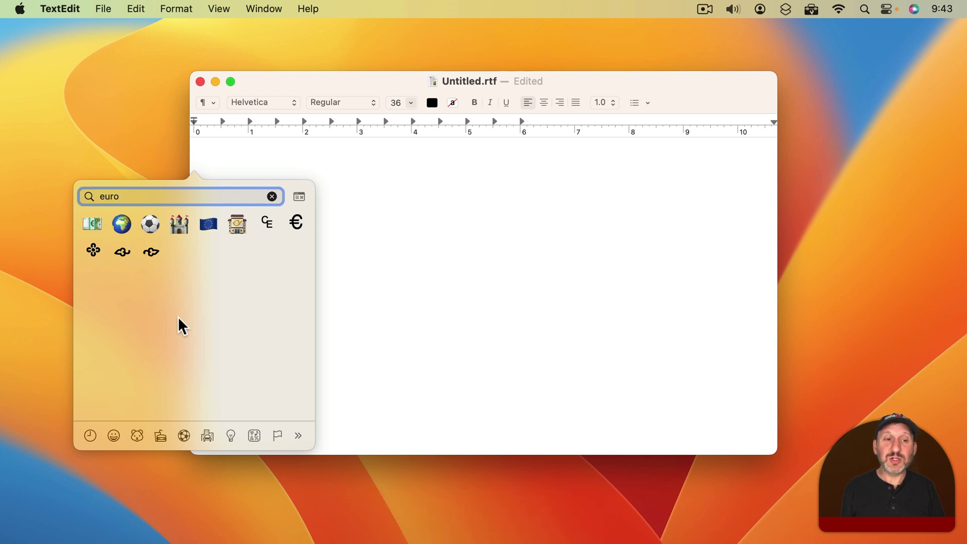
{"action": "left_click", "coordinate": [297, 222]}
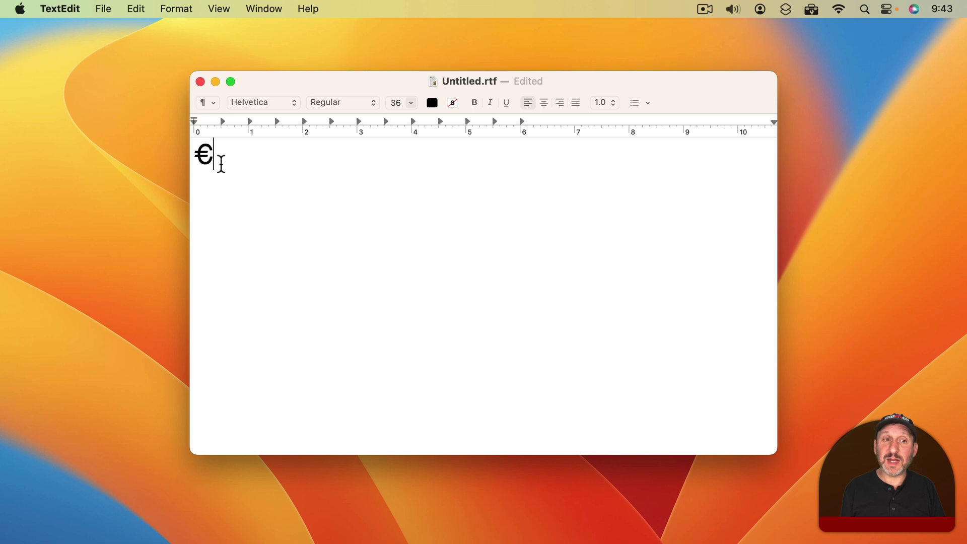
Delete the €, insert ₹ by searching 'rupee' in the picker, then delete it
{"action": "key", "text": "BackSpace"}
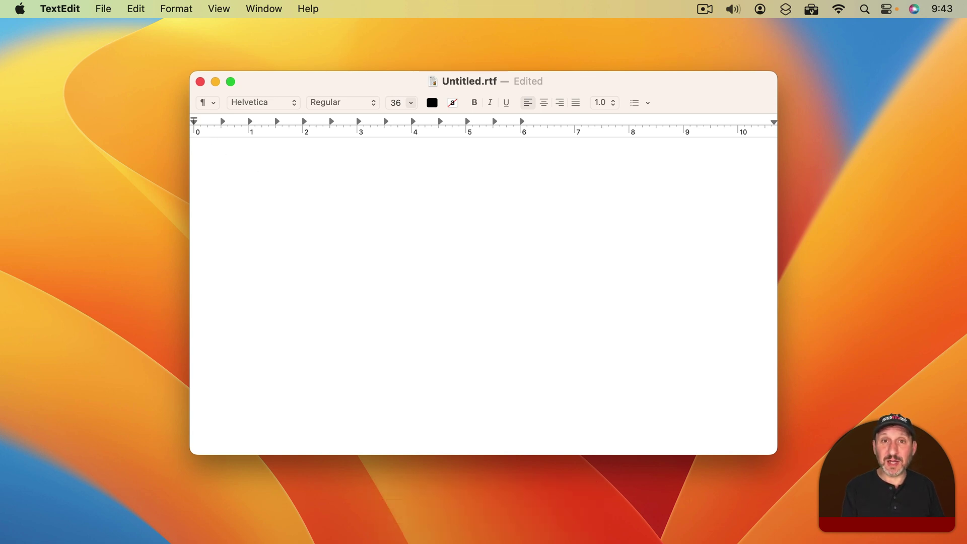
{"action": "key", "text": "ctrl+super+space"}
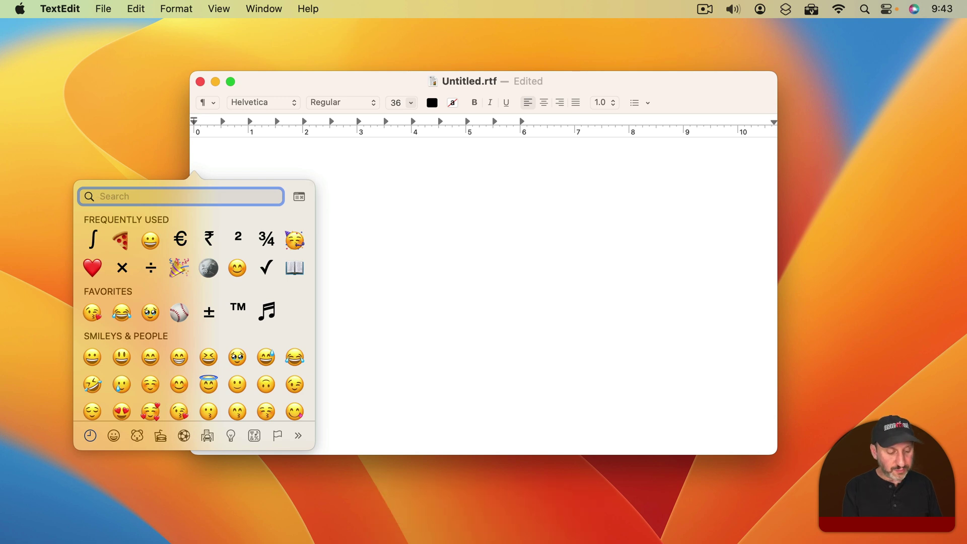
{"action": "type", "text": "rupee"}
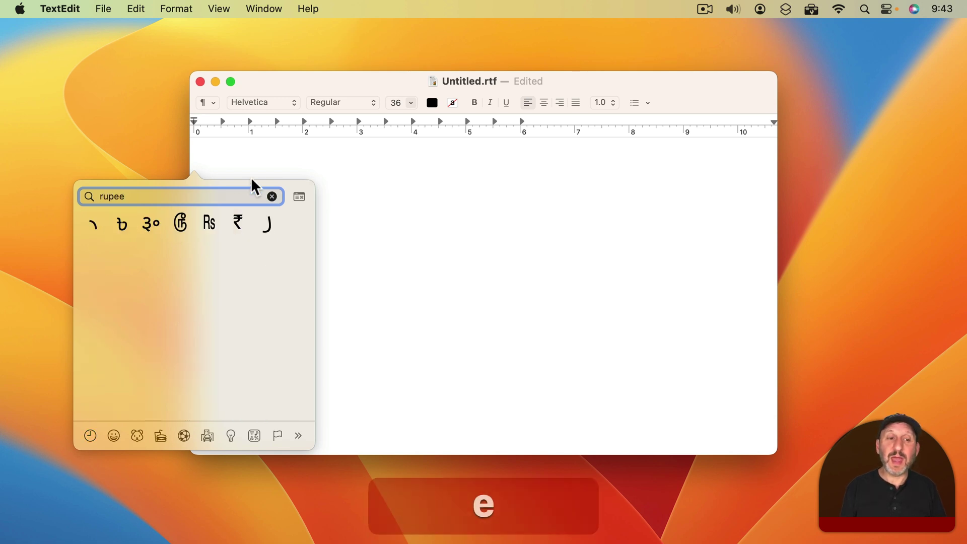
{"action": "left_click", "coordinate": [237, 222]}
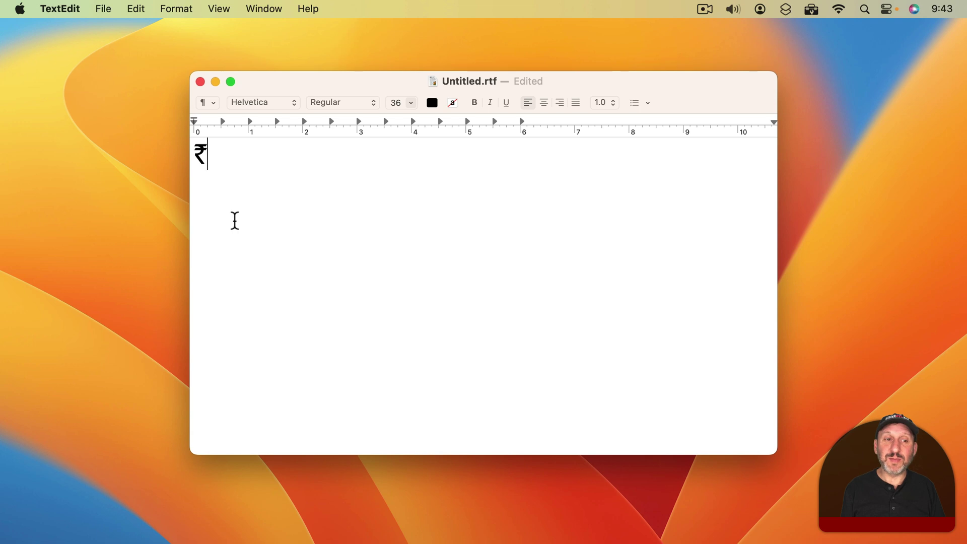
{"action": "key", "text": "BackSpace"}
Insert ₪ by searching 'she' in the picker, delete it, and reopen the picker
{"action": "key", "text": "ctrl+super+space"}
{"action": "type", "text": "she"}
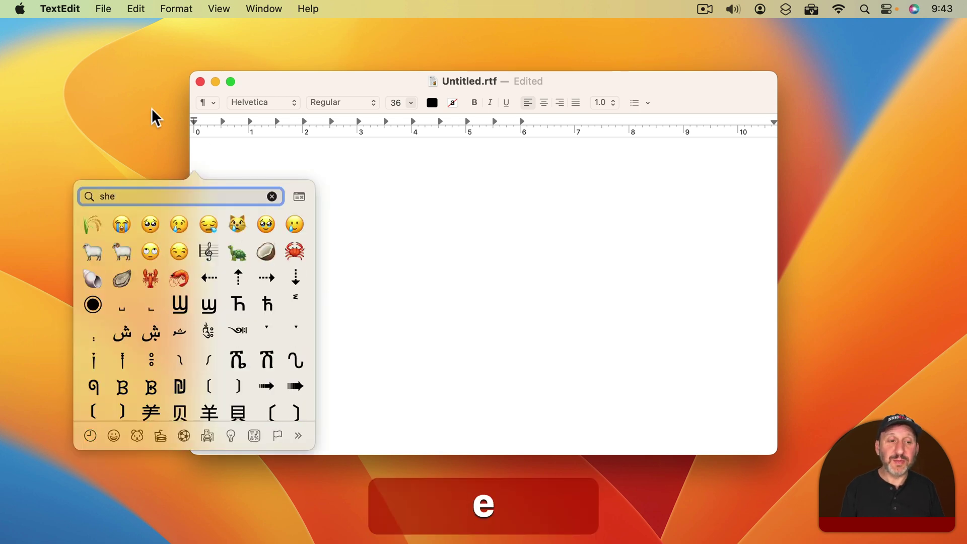
{"action": "left_click", "coordinate": [182, 387]}
{"action": "key", "text": "BackSpace"}
{"action": "key", "text": "ctrl+super+space"}
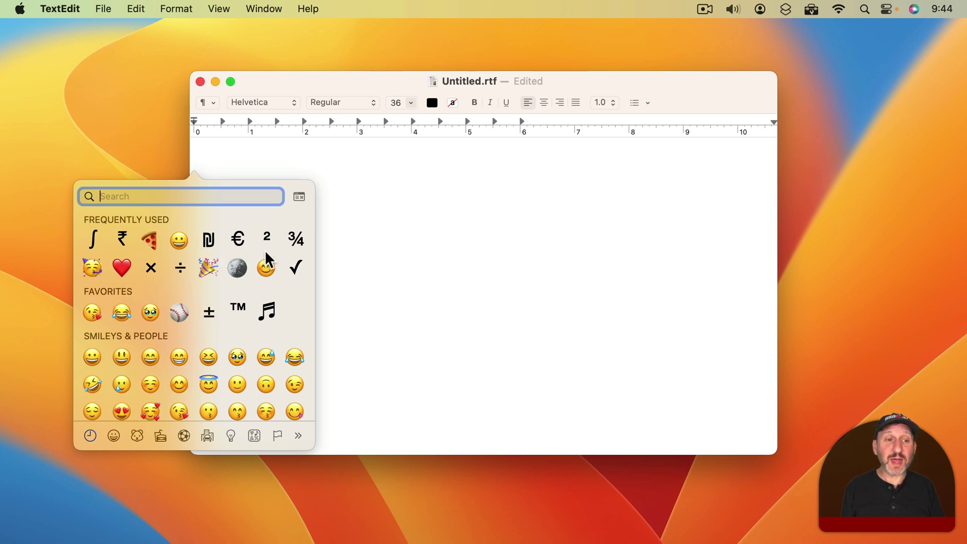
Expand the picker into the full Character Viewer and position it over the document
{"action": "left_click", "coordinate": [299, 198]}
{"action": "left_click_drag", "start_coordinate": [524, 114], "coordinate": [370, 62]}
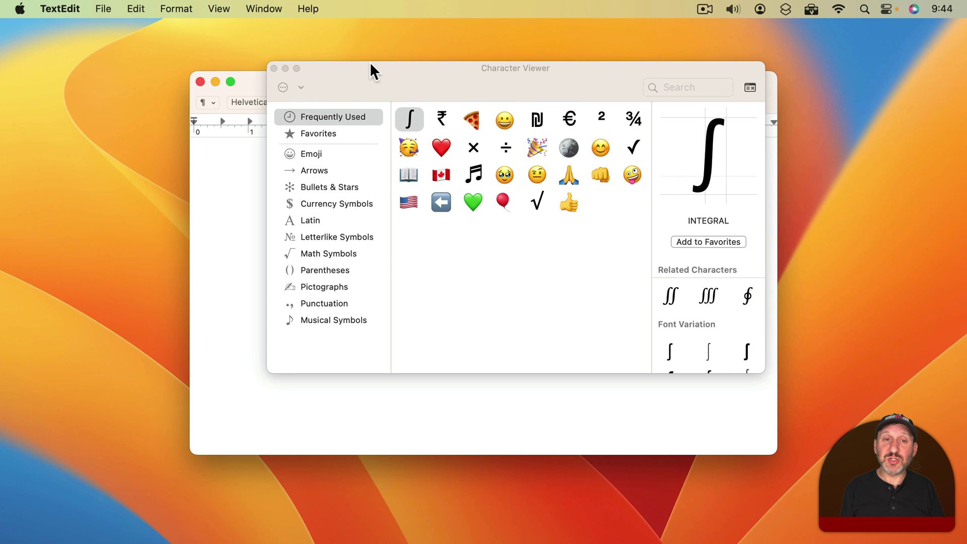
{"action": "left_click", "coordinate": [347, 90]}
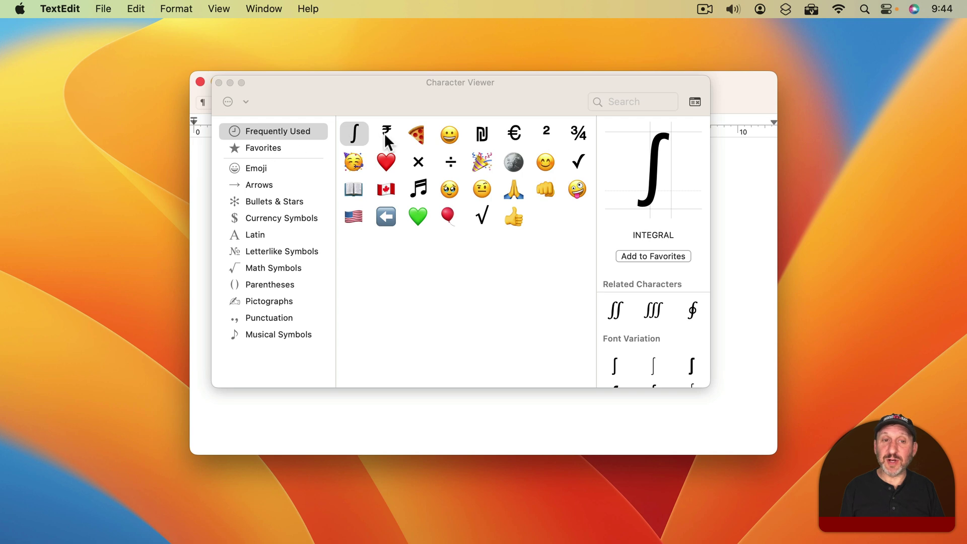
Add ₹ to Favorites as the first entry, then collapse and close the picker
{"action": "left_click_drag", "start_coordinate": [384, 133], "coordinate": [268, 145]}
{"action": "left_click", "coordinate": [252, 149]}
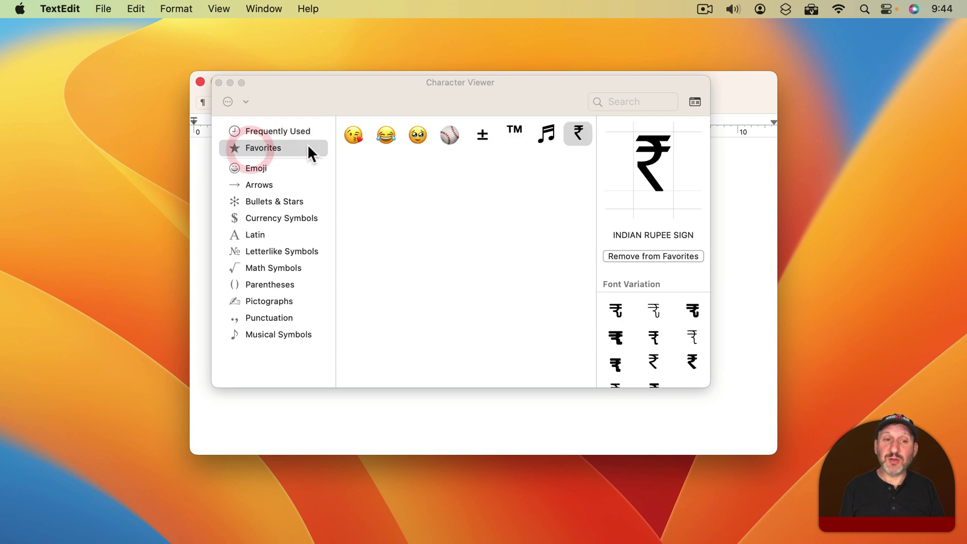
{"action": "left_click_drag", "start_coordinate": [576, 135], "coordinate": [344, 132]}
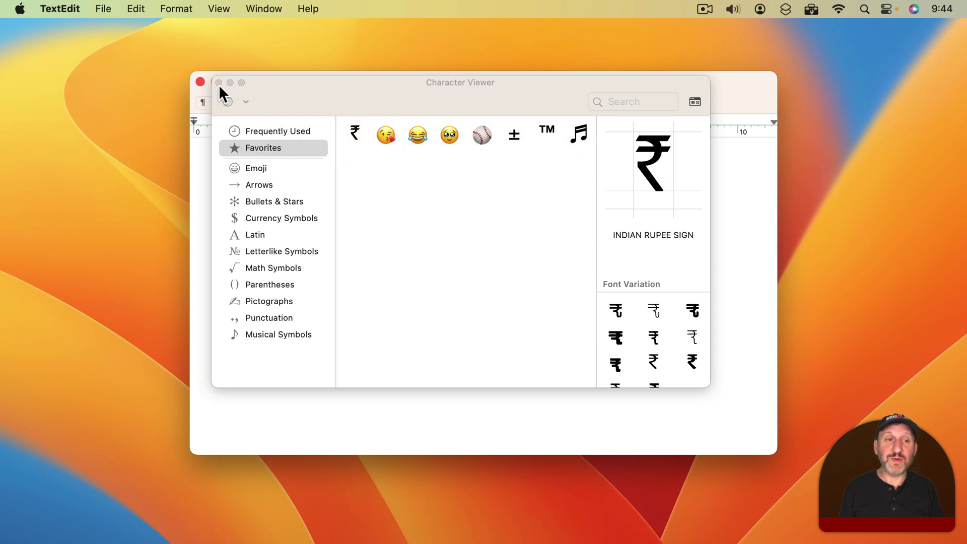
{"action": "left_click", "coordinate": [695, 103]}
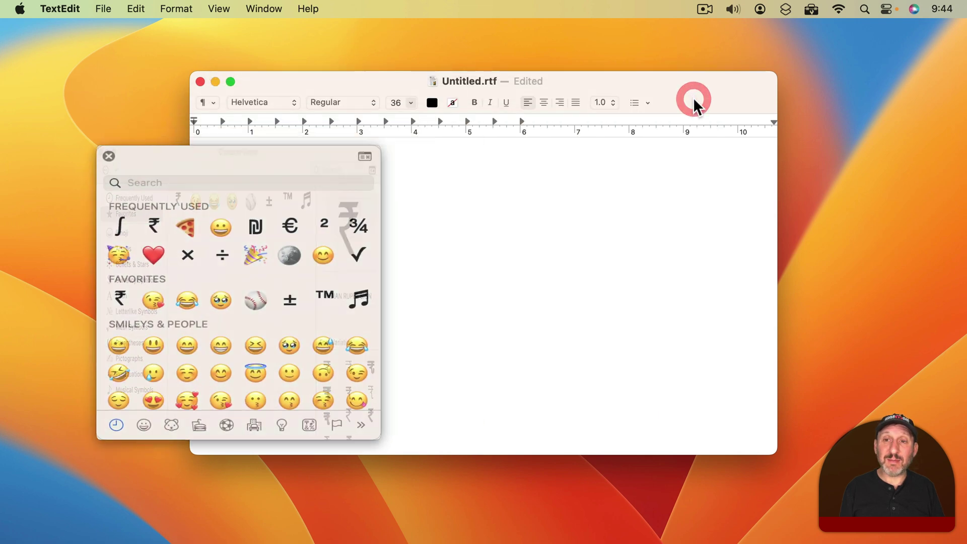
{"action": "left_click", "coordinate": [84, 173]}
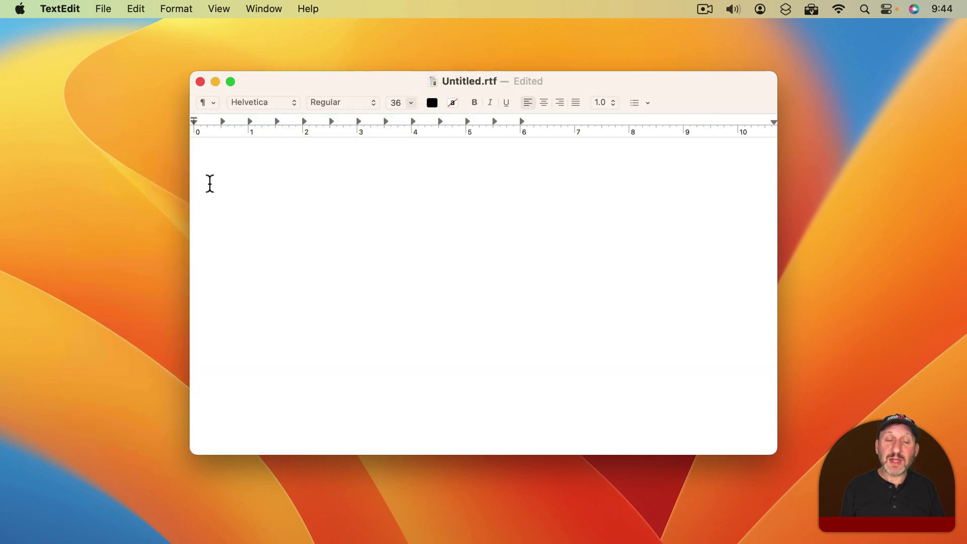
Insert ₹ from Favorites, then drag € from Currency Symbols into Favorites
{"action": "key", "text": "ctrl+super+space"}
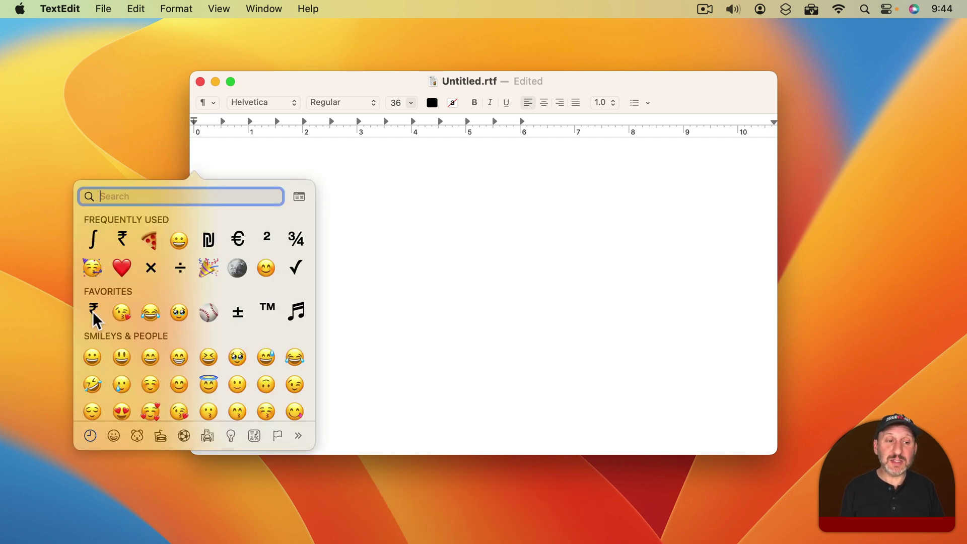
{"action": "left_click", "coordinate": [93, 311]}
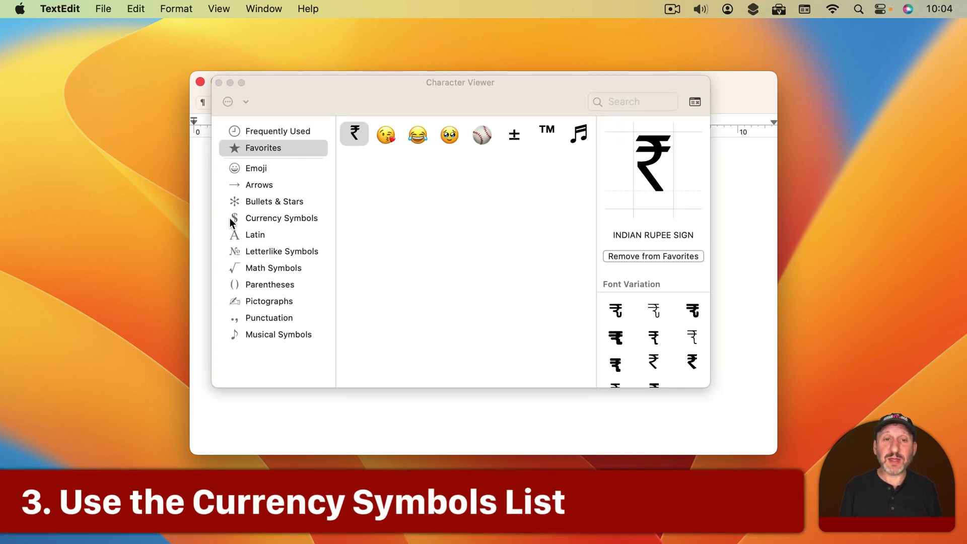
{"action": "left_click", "coordinate": [277, 219]}
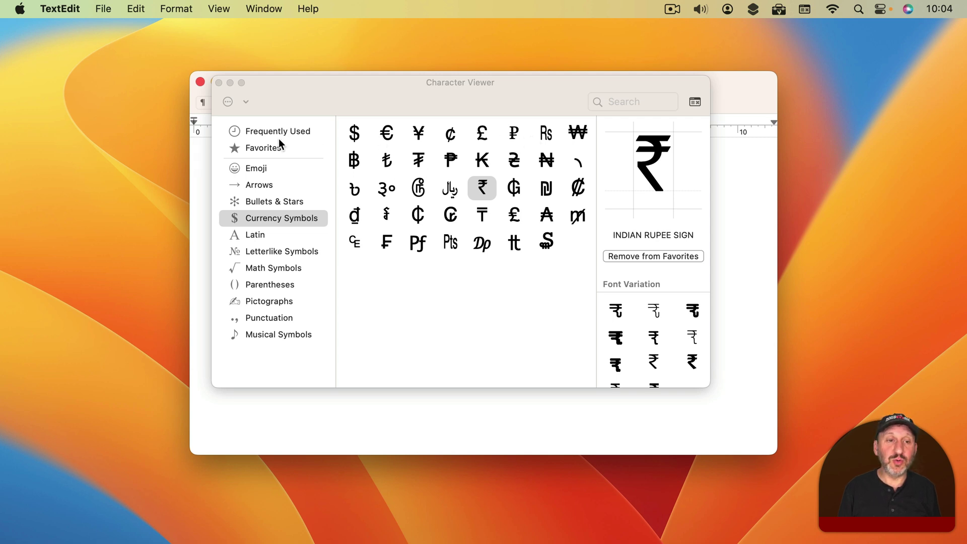
{"action": "left_click_drag", "start_coordinate": [391, 140], "coordinate": [278, 151]}
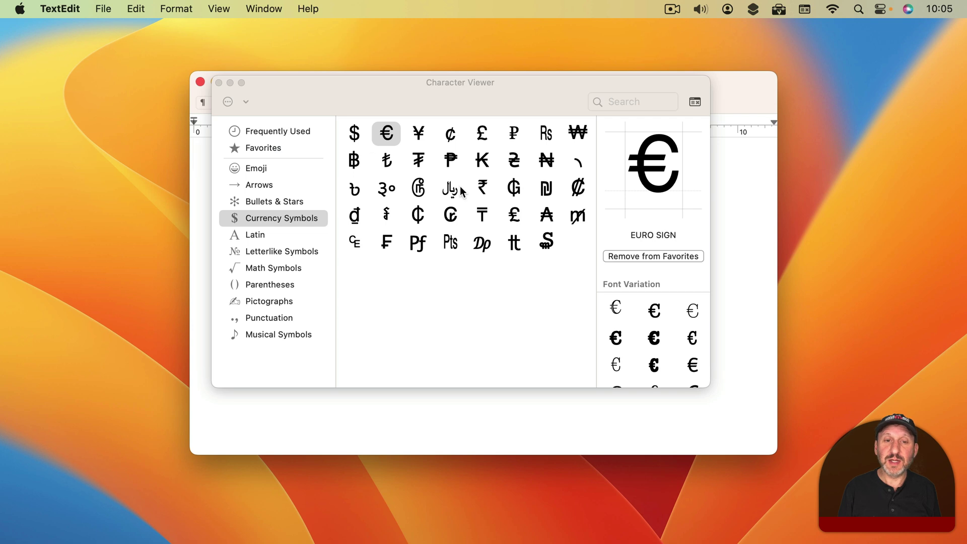
{"action": "left_click", "coordinate": [266, 150]}
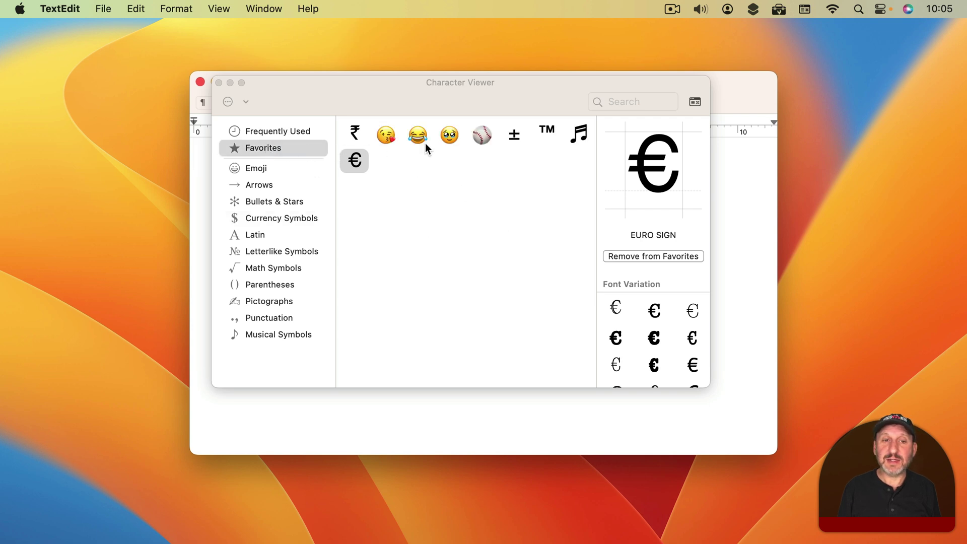
{"action": "left_click", "coordinate": [284, 217]}
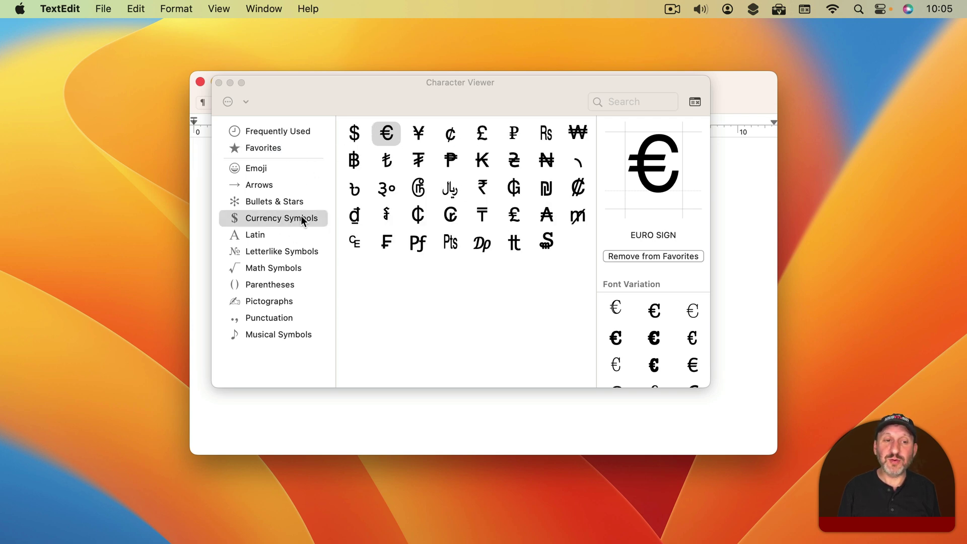
{"action": "left_click", "coordinate": [230, 102]}
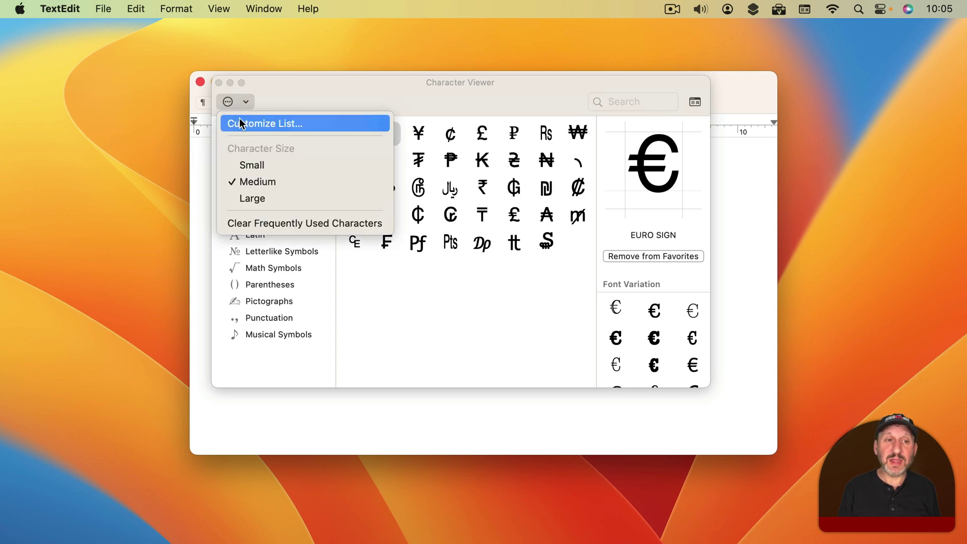
{"action": "left_click", "coordinate": [242, 122]}
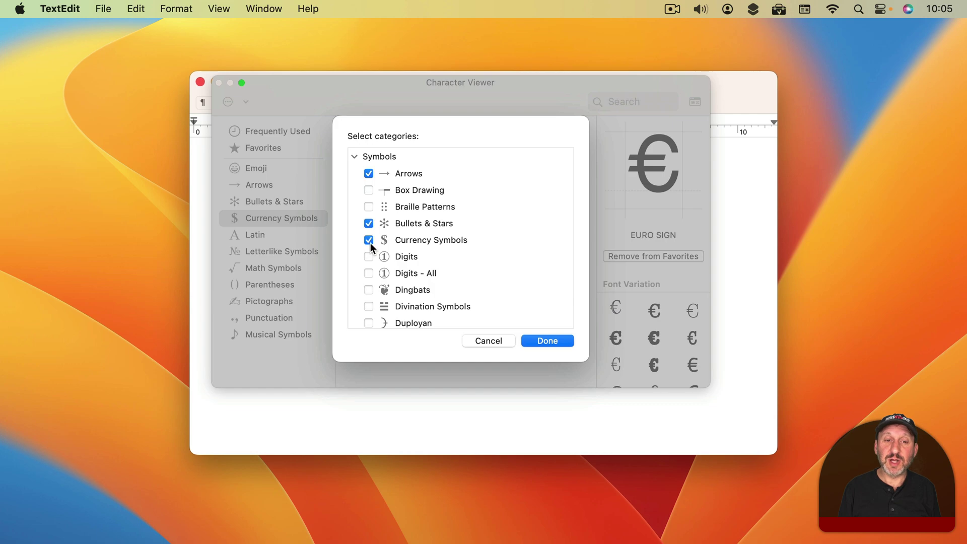
{"action": "left_click", "coordinate": [489, 341]}
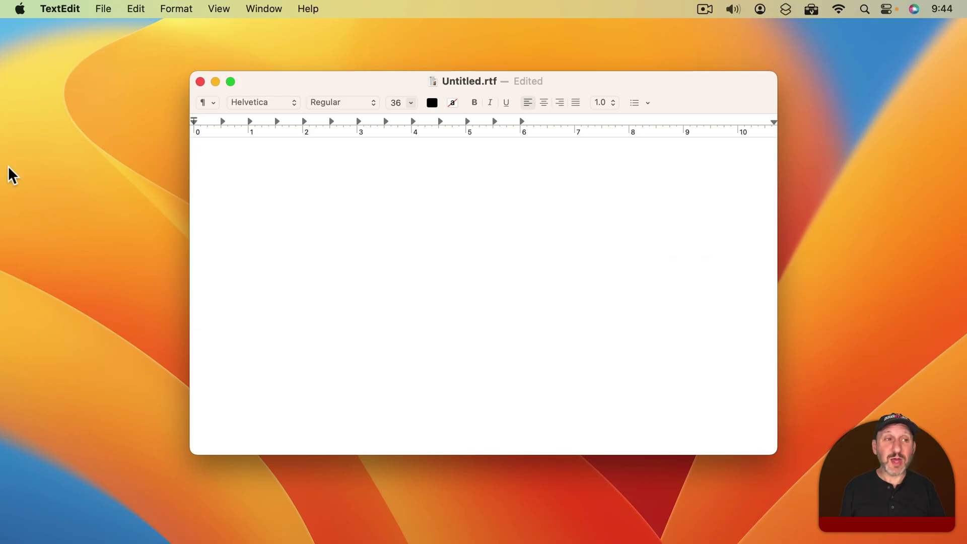
Open System Settings to the Keyboard pane
{"action": "left_click", "coordinate": [17, 10]}
{"action": "left_click", "coordinate": [29, 53]}
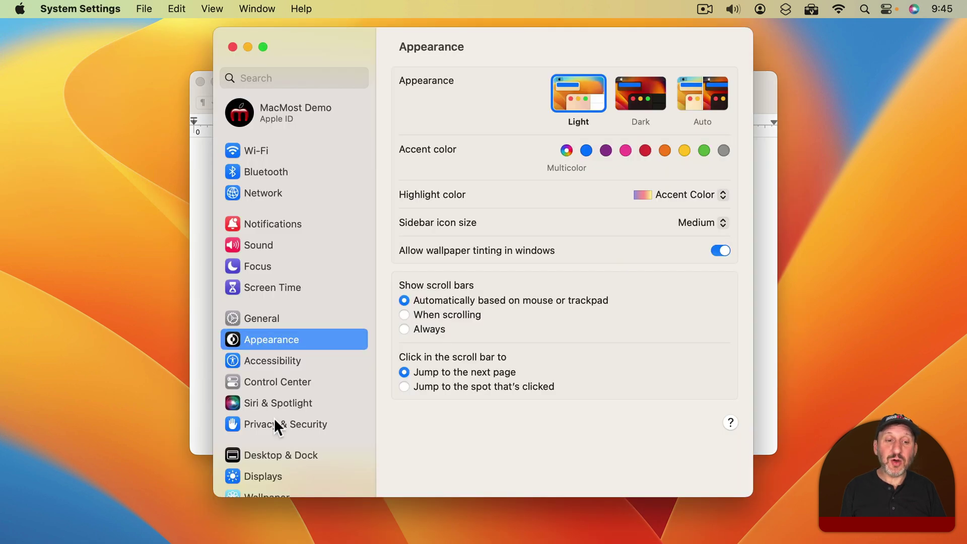
{"action": "scroll", "coordinate": [276, 425], "scroll_direction": "down", "scroll_amount": 5}
{"action": "left_click", "coordinate": [261, 473]}
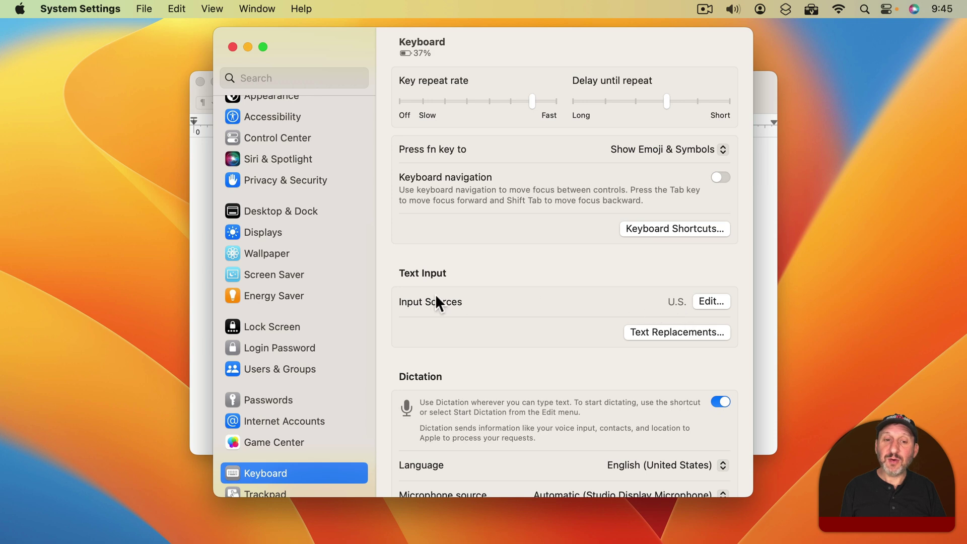
Add Unicode Hex Input from Others to the input sources, then close System Settings
{"action": "left_click", "coordinate": [710, 300]}
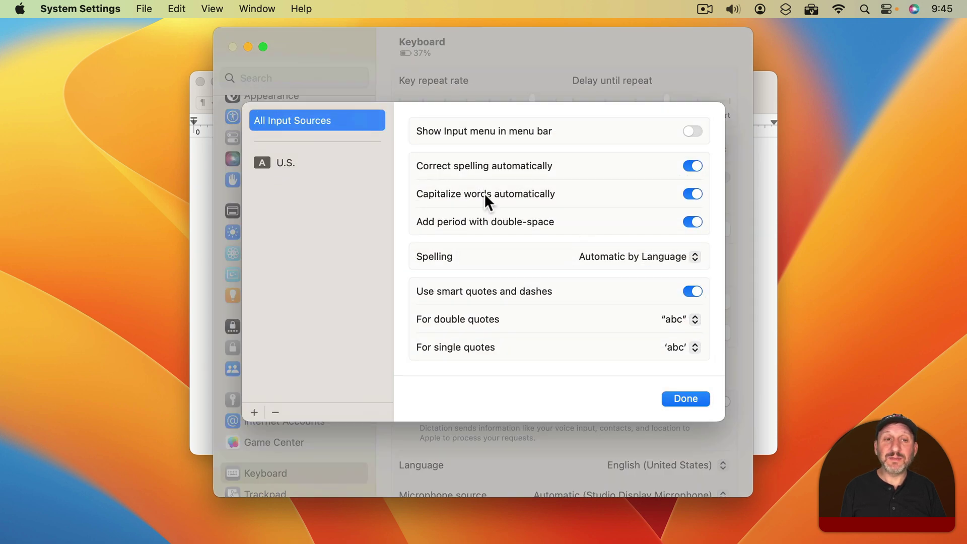
{"action": "left_click", "coordinate": [254, 412]}
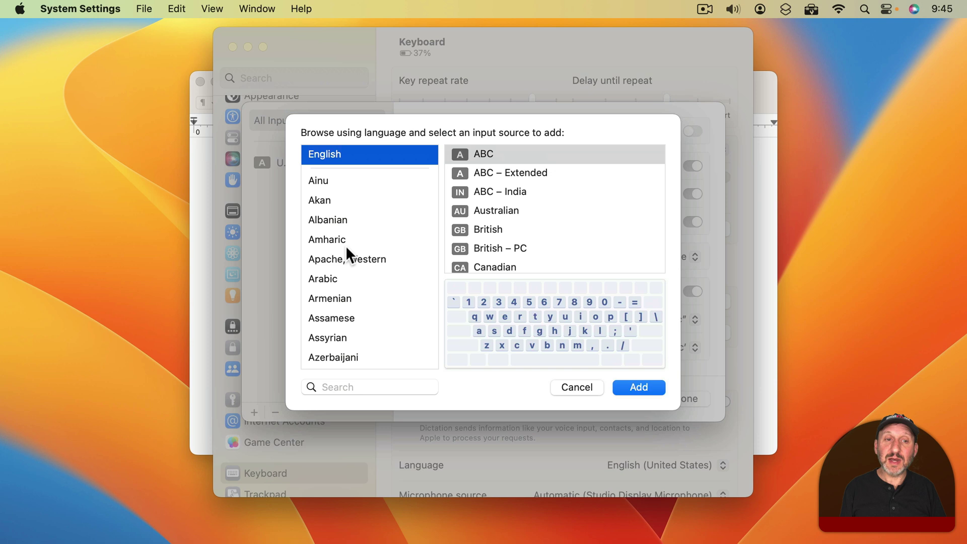
{"action": "scroll", "coordinate": [392, 291], "scroll_direction": "down", "scroll_amount": 20}
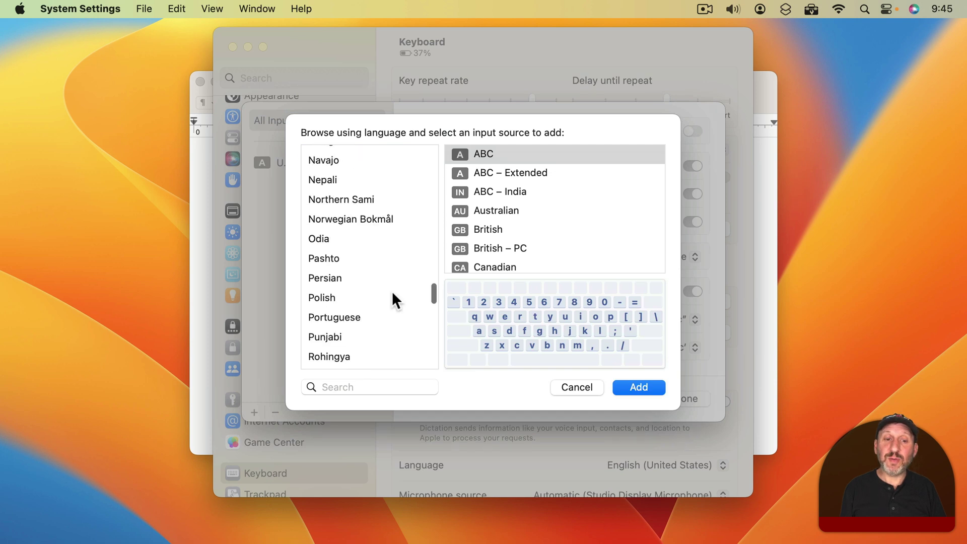
{"action": "left_click", "coordinate": [331, 356]}
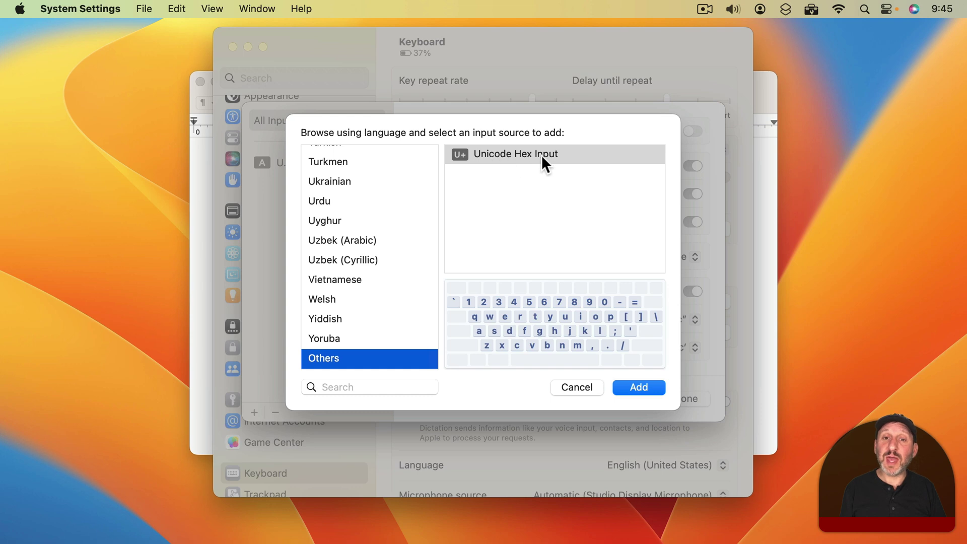
{"action": "left_click", "coordinate": [637, 388]}
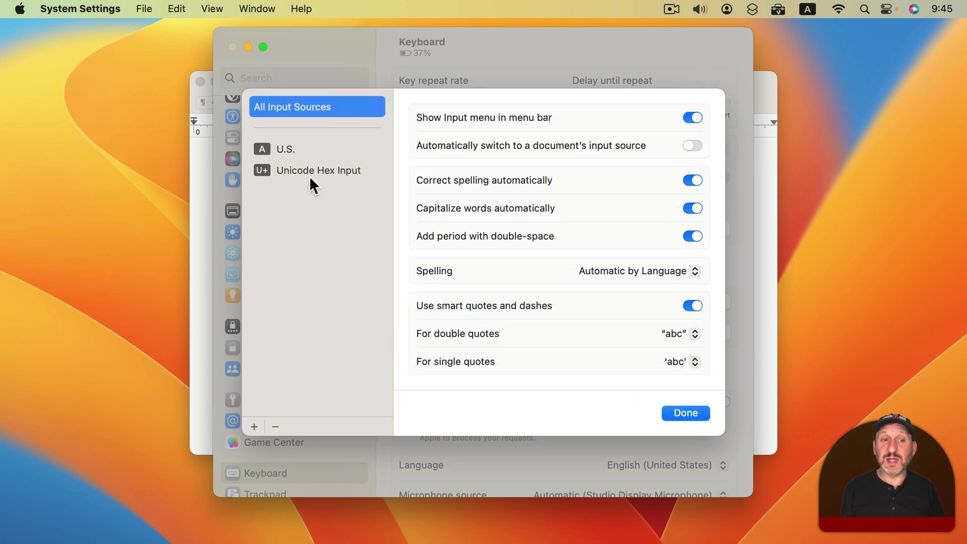
{"action": "left_click", "coordinate": [685, 413]}
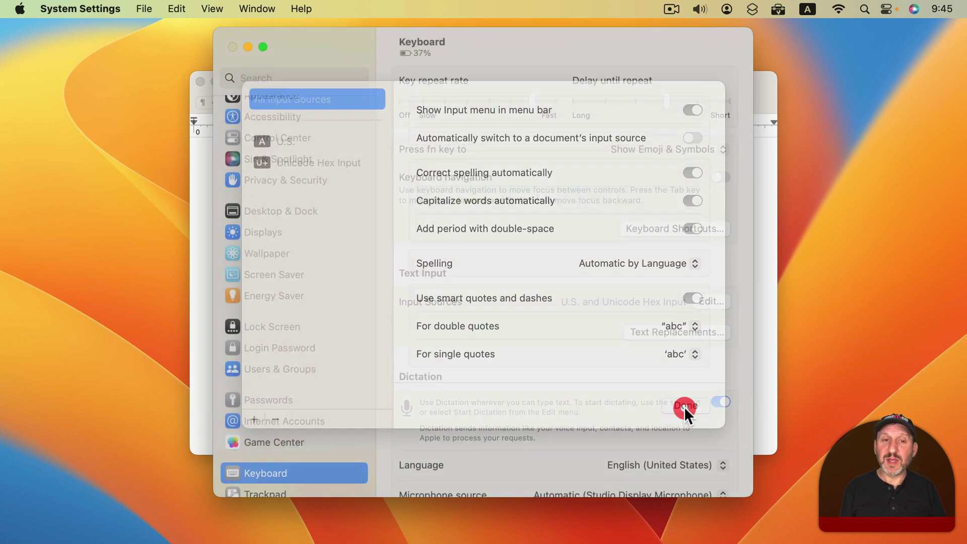
{"action": "left_click", "coordinate": [232, 47]}
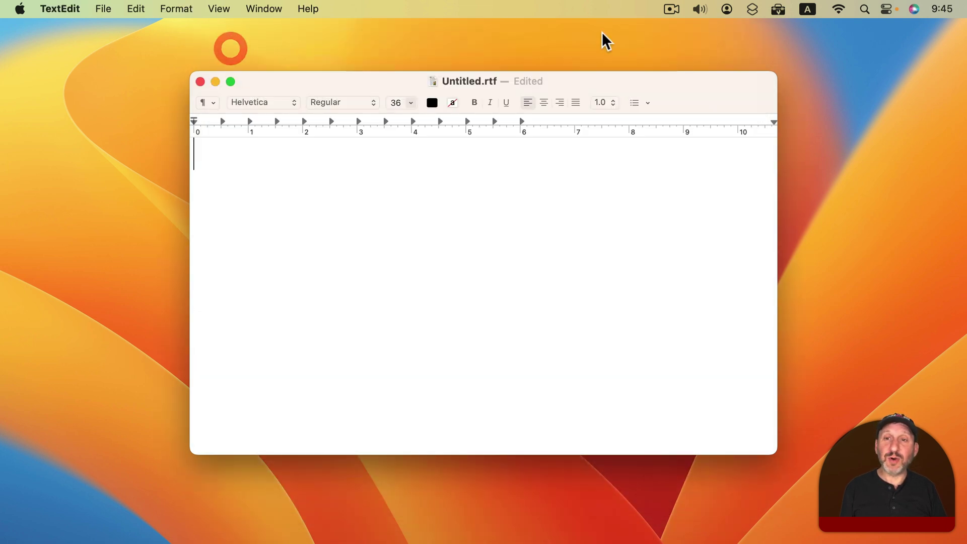
Switch to Unicode Hex Input, hold Option and type 20B9 to get ₹, then delete it
{"action": "left_click", "coordinate": [808, 8]}
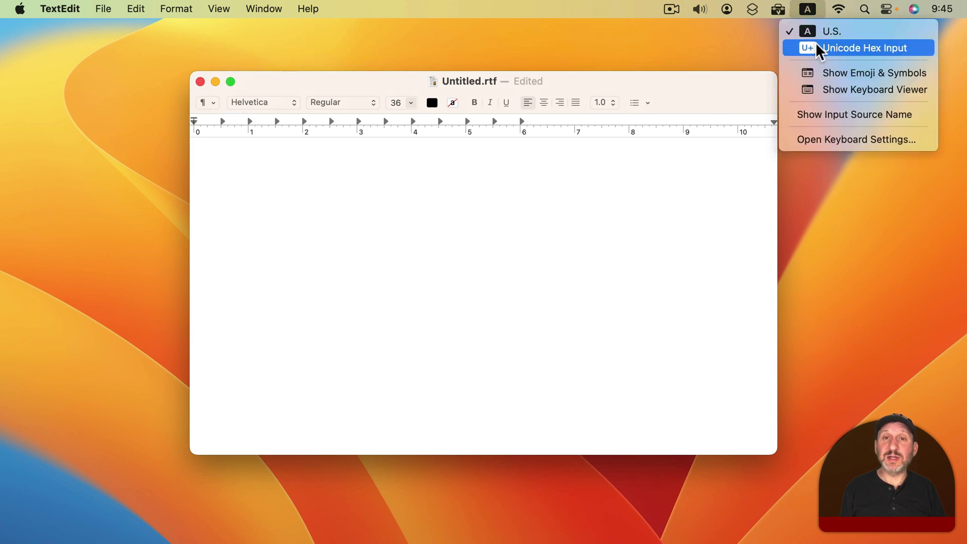
{"action": "left_click", "coordinate": [817, 46]}
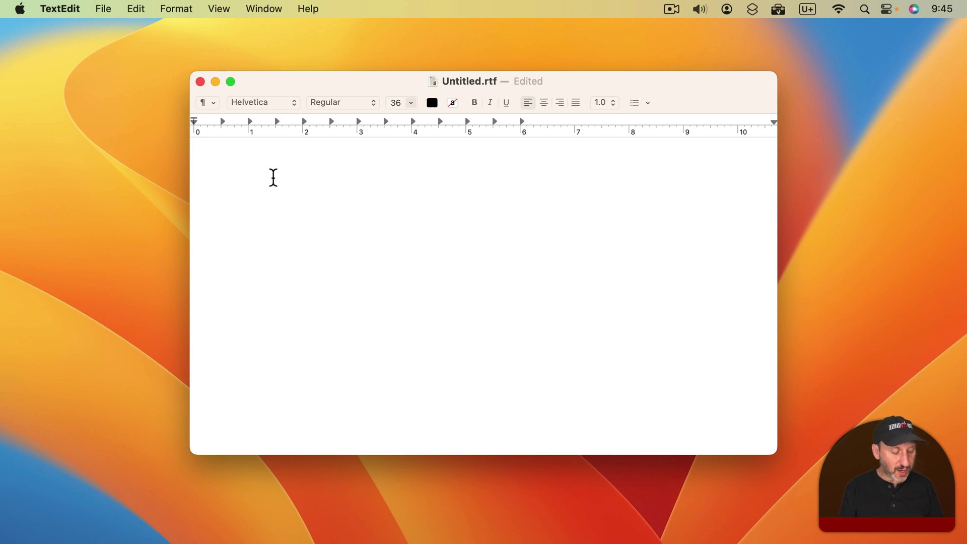
{"action": "key", "text": "alt"}
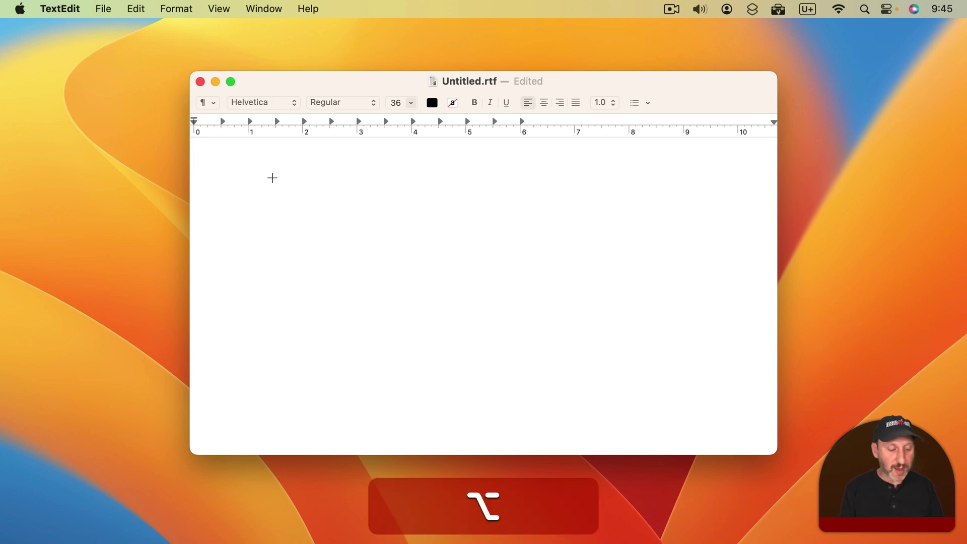
{"action": "key", "text": "alt+2"}
{"action": "key", "text": "alt+0"}
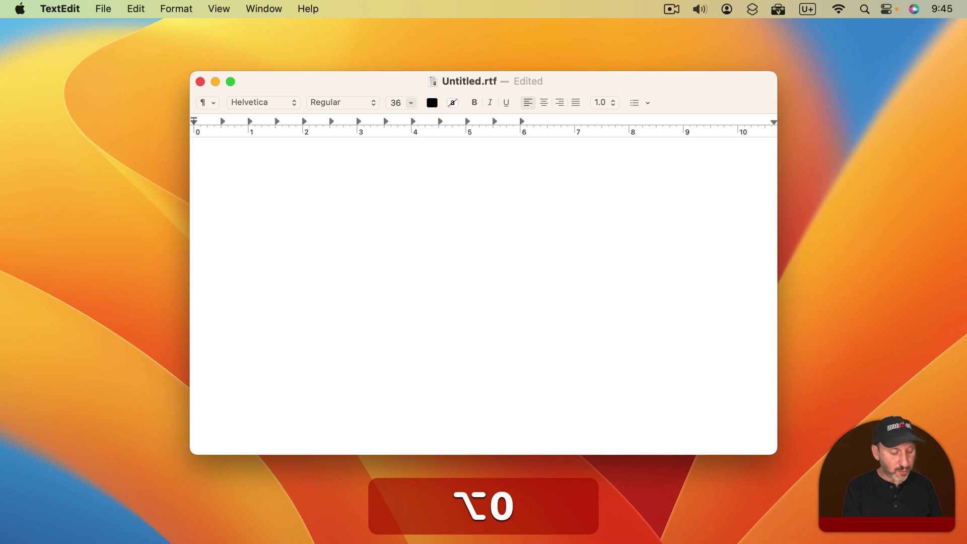
{"action": "key", "text": "alt+b"}
{"action": "key", "text": "alt+9"}
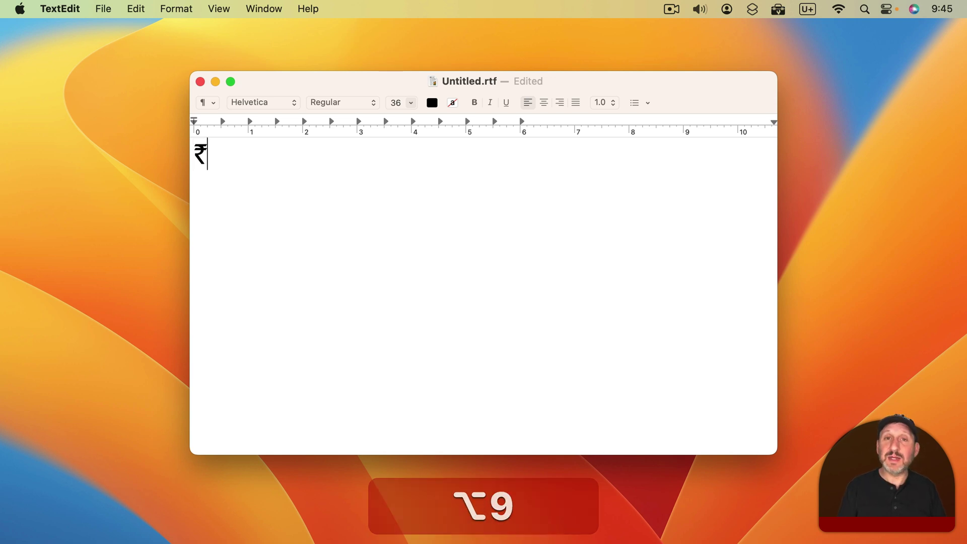
{"action": "key", "text": "BackSpace"}
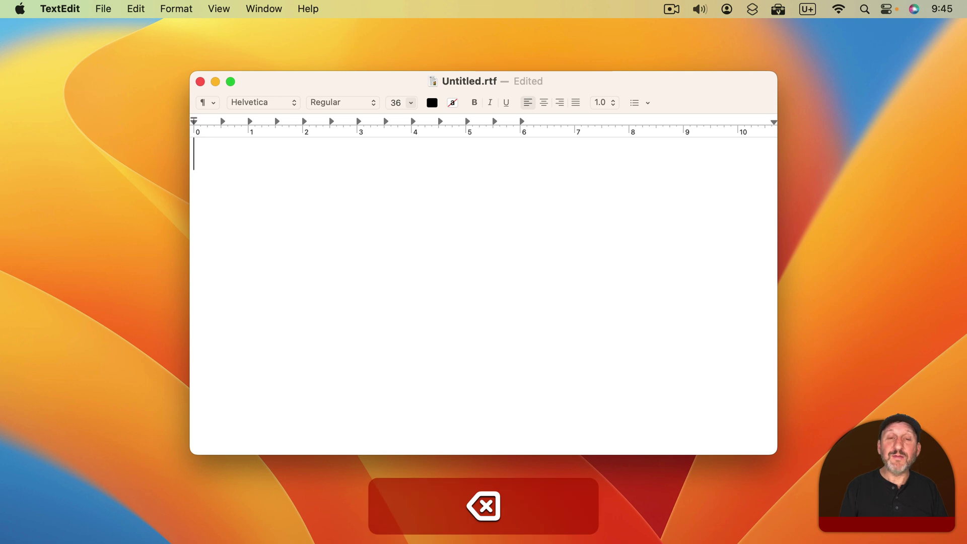
Search 'unicode euro' in Safari and select the 20AC code in the results
{"action": "left_click", "coordinate": [121, 522]}
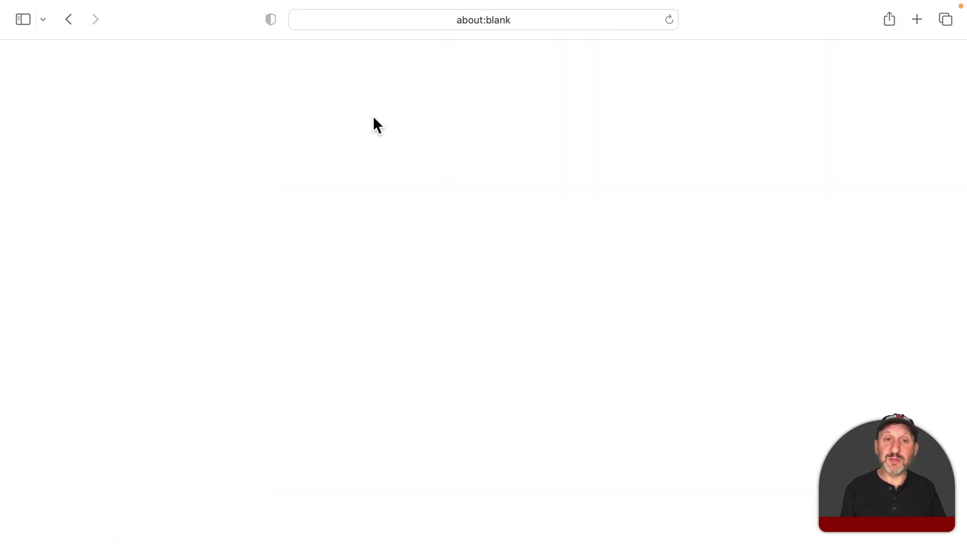
{"action": "left_click", "coordinate": [449, 20]}
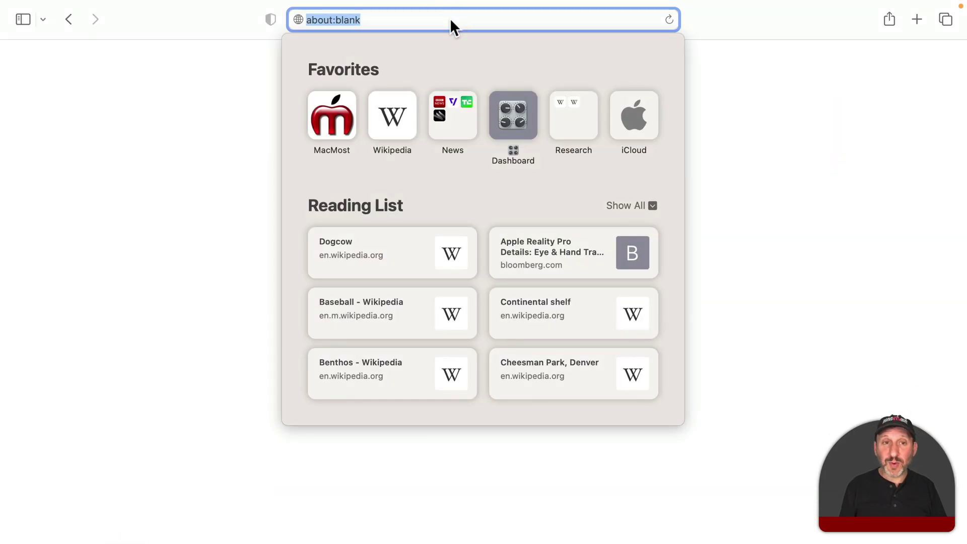
{"action": "type", "text": "unicode"}
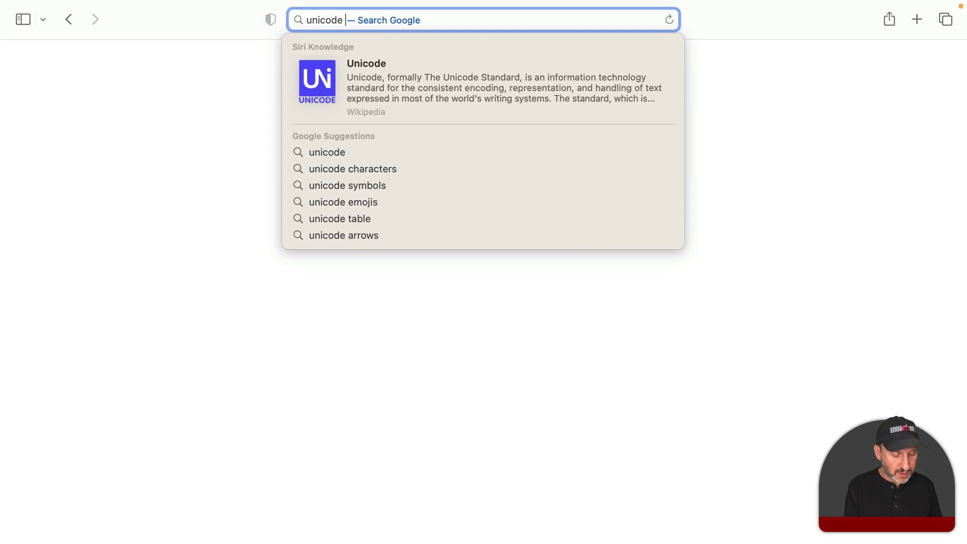
{"action": "type", "text": " euro"}
{"action": "key", "text": "Return"}
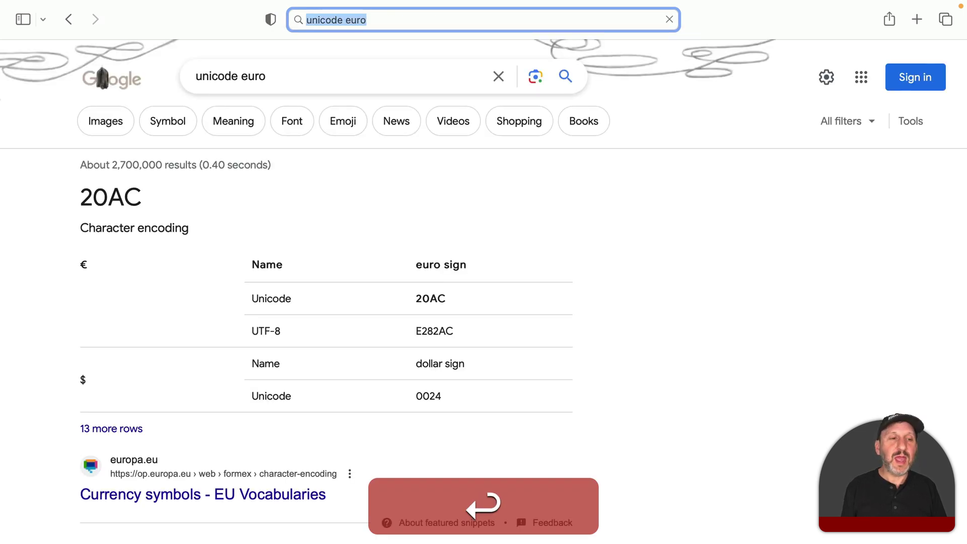
{"action": "left_click_drag", "start_coordinate": [77, 198], "coordinate": [160, 197]}
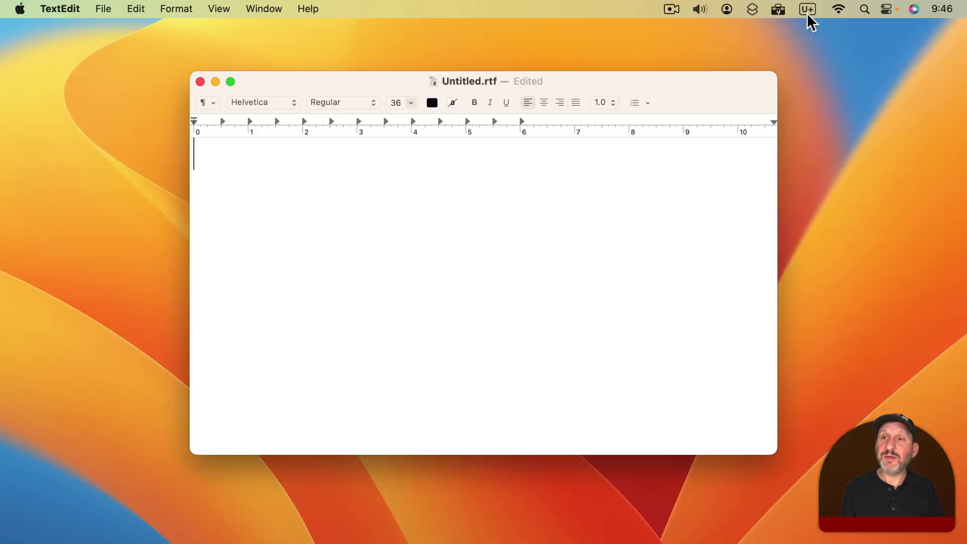
{"action": "left_click", "coordinate": [809, 9]}
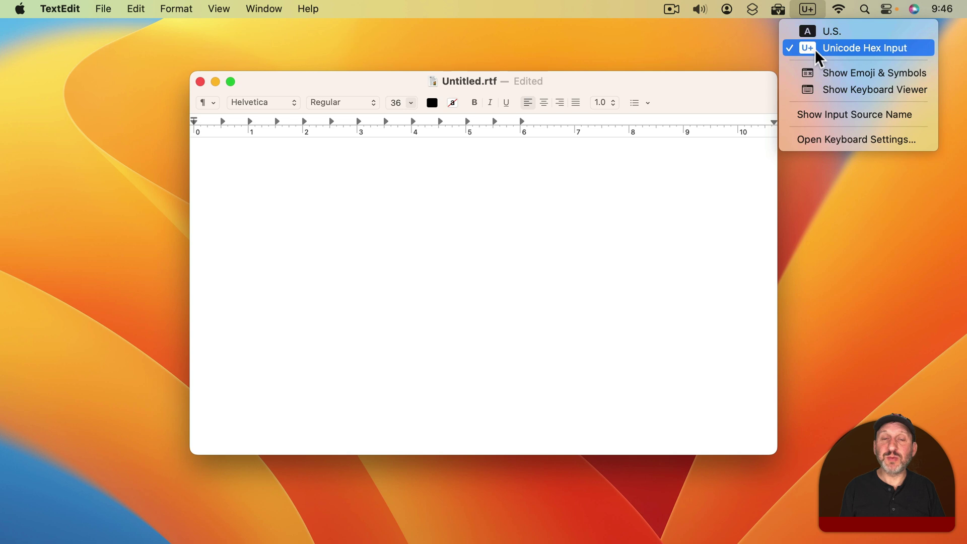
Switch typing back to U.S. and review the Input Sources shortcuts in Keyboard settings
{"action": "left_click", "coordinate": [817, 30]}
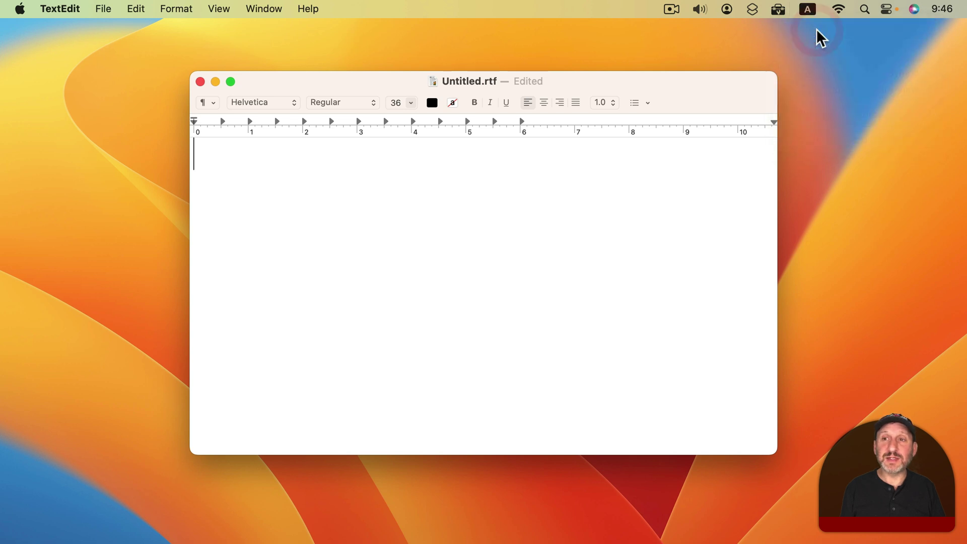
{"action": "left_click", "coordinate": [20, 9]}
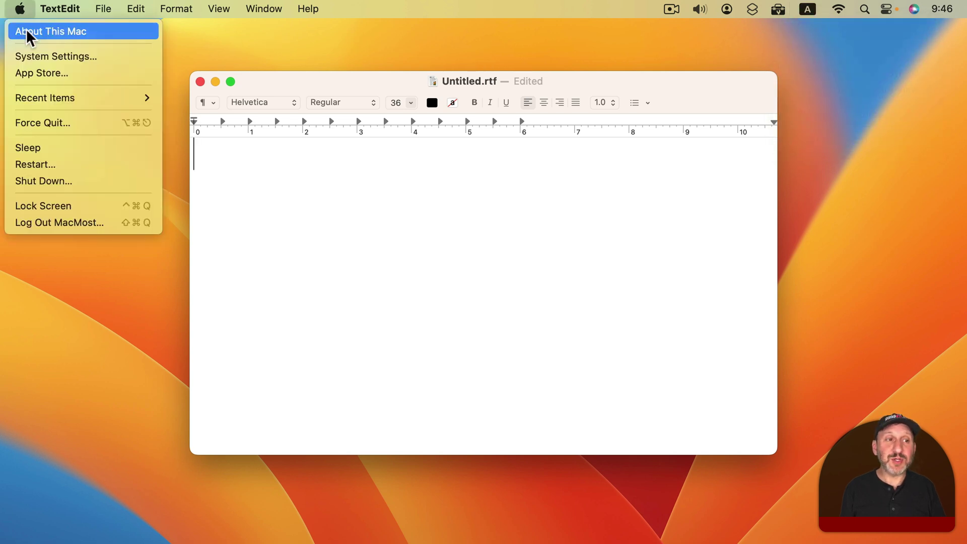
{"action": "left_click", "coordinate": [33, 50]}
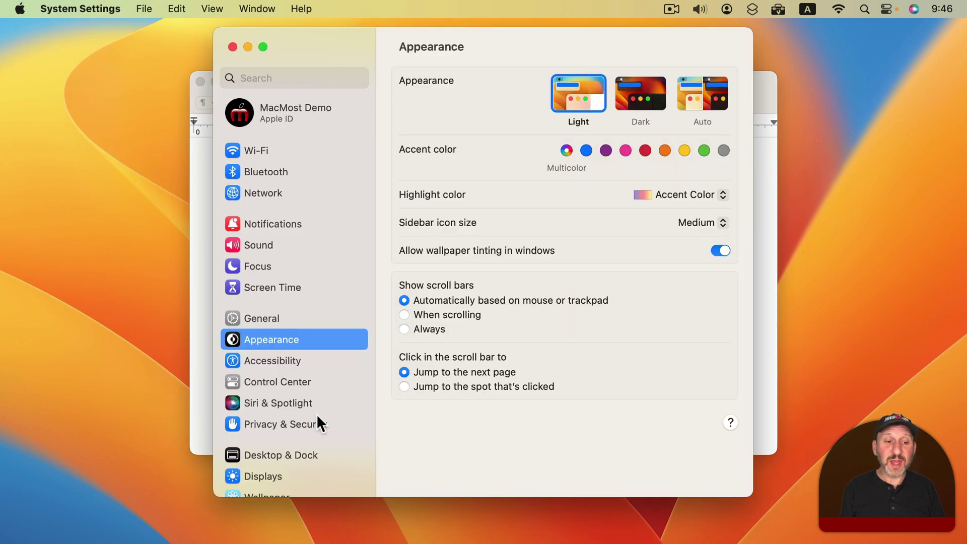
{"action": "scroll", "coordinate": [316, 414], "scroll_direction": "down", "scroll_amount": 10}
{"action": "left_click", "coordinate": [274, 431]}
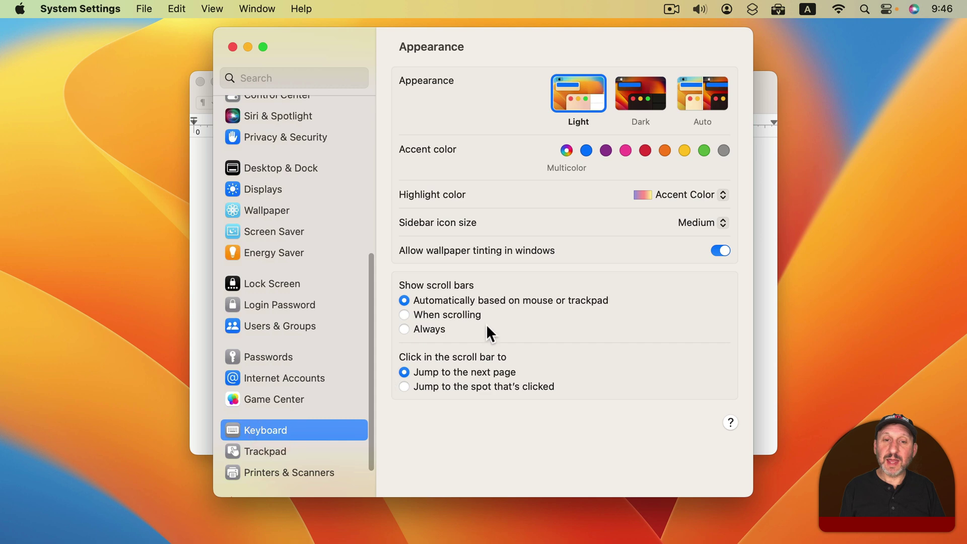
{"action": "left_click", "coordinate": [673, 227]}
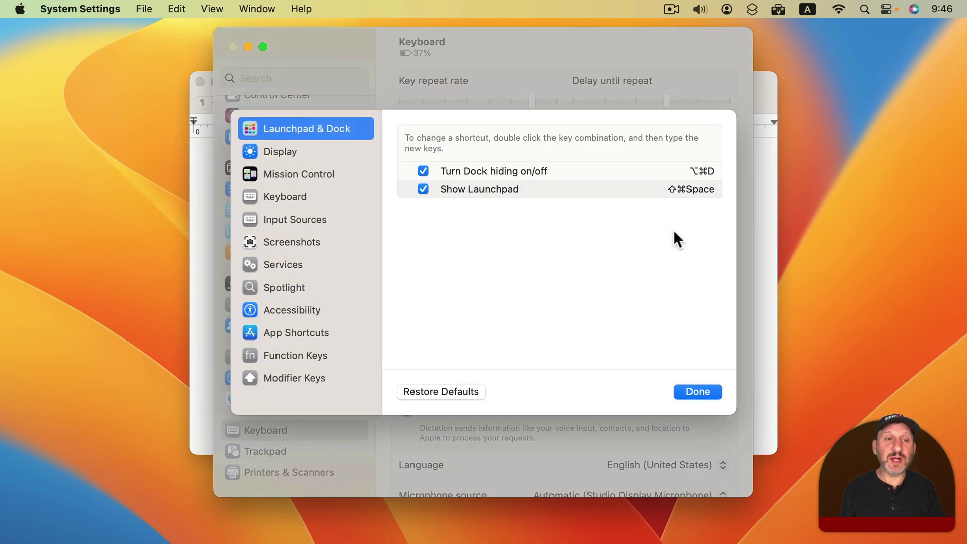
{"action": "left_click", "coordinate": [259, 218]}
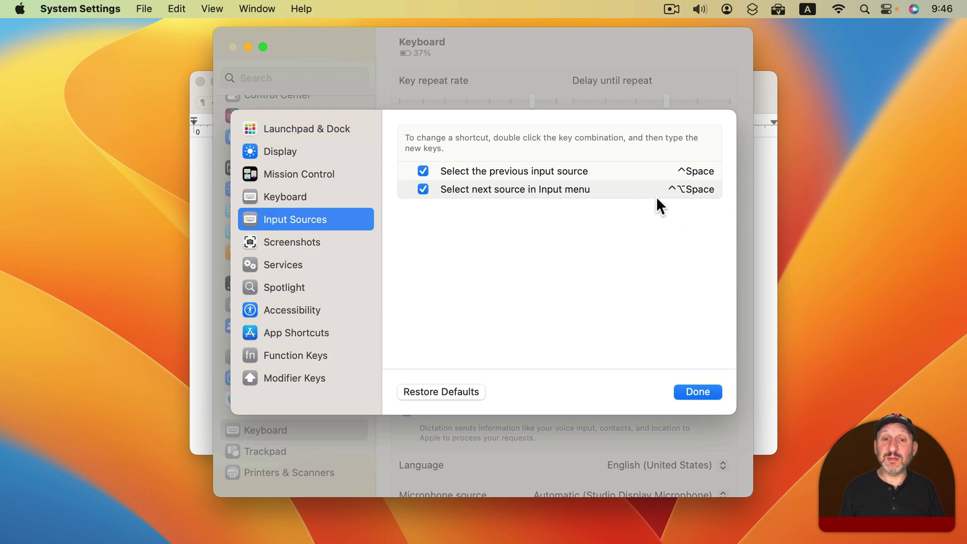
{"action": "key", "text": "Return"}
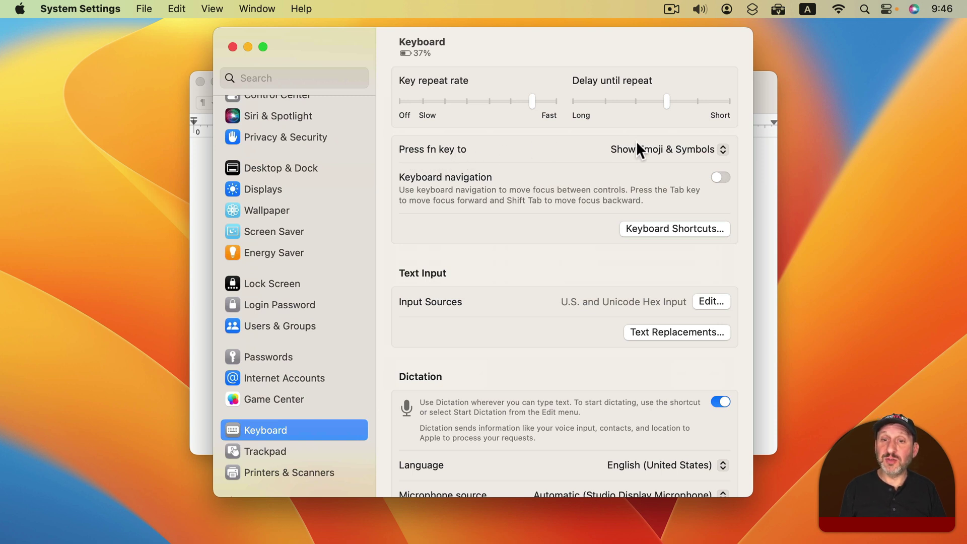
Set 'Press fn key to' Change Input Source and test it by pressing fn twice
{"action": "left_click", "coordinate": [674, 147]}
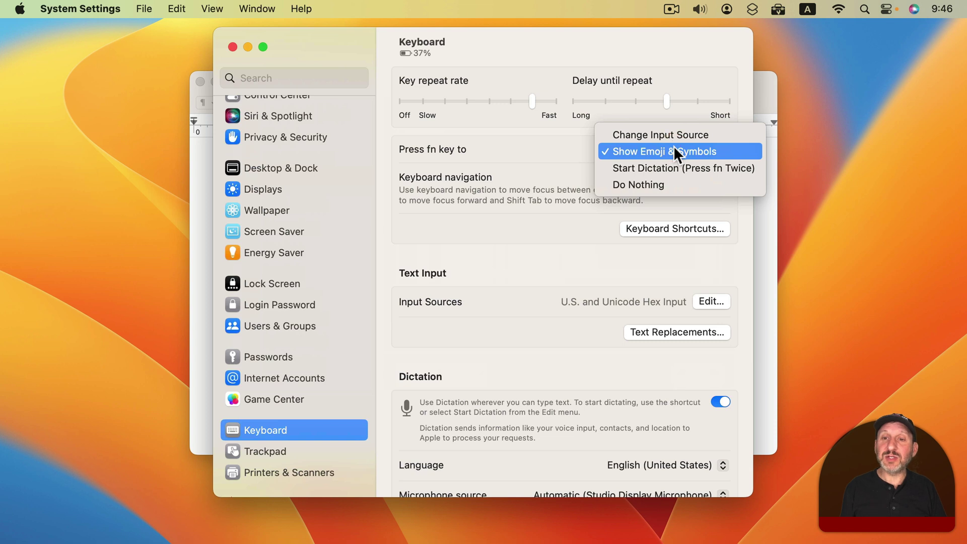
{"action": "left_click", "coordinate": [665, 134]}
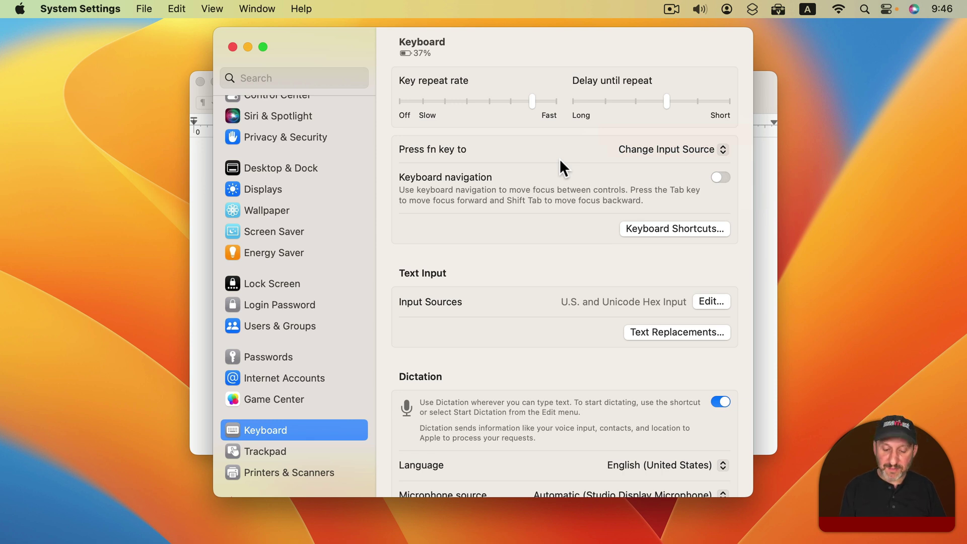
{"action": "key", "text": "fn"}
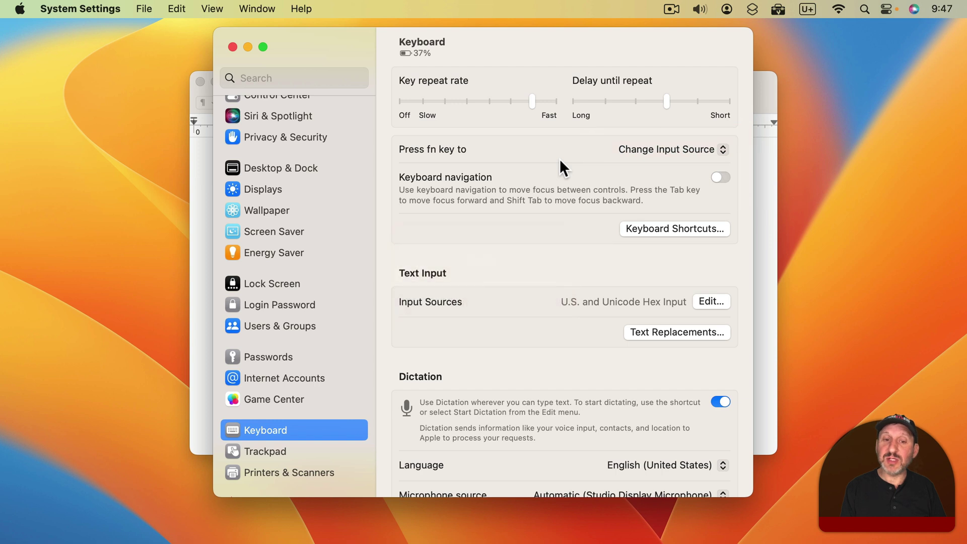
{"action": "key", "text": "fn"}
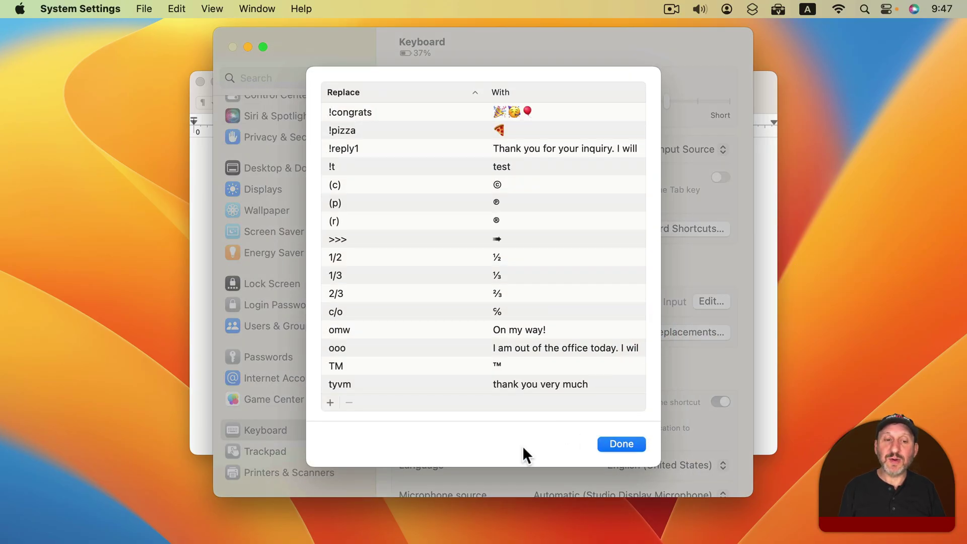
Create a text replacement with Replace '$r' and With '₹', and save it
{"action": "left_click", "coordinate": [329, 403]}
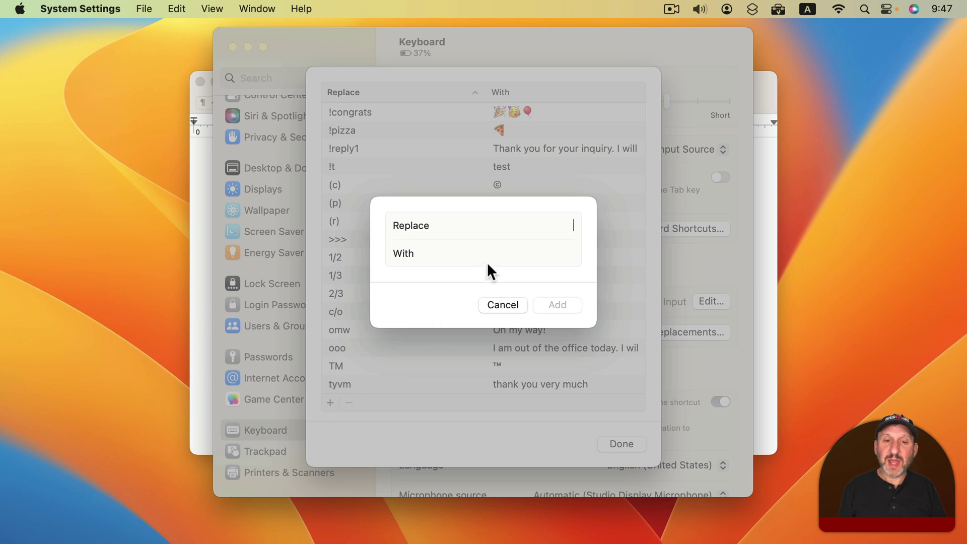
{"action": "type", "text": "$"}
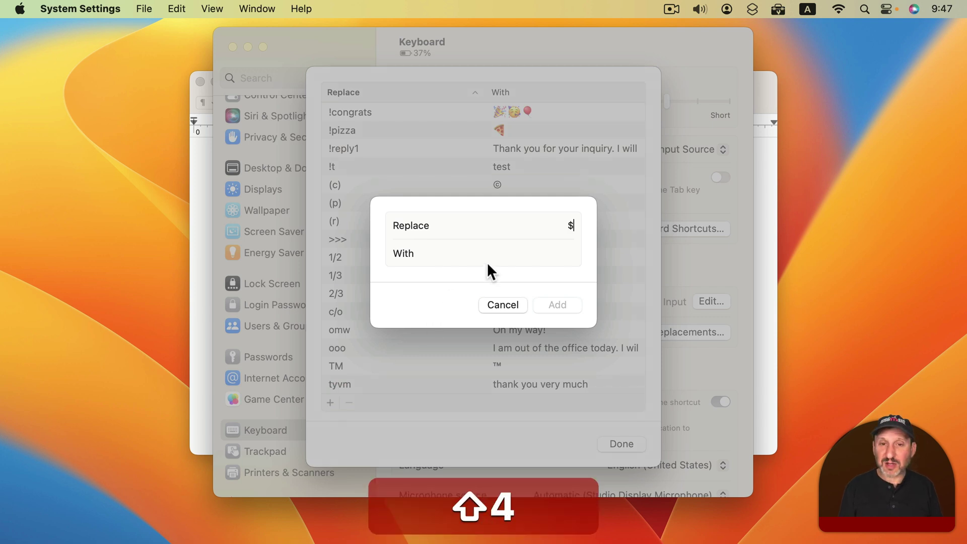
{"action": "type", "text": "r"}
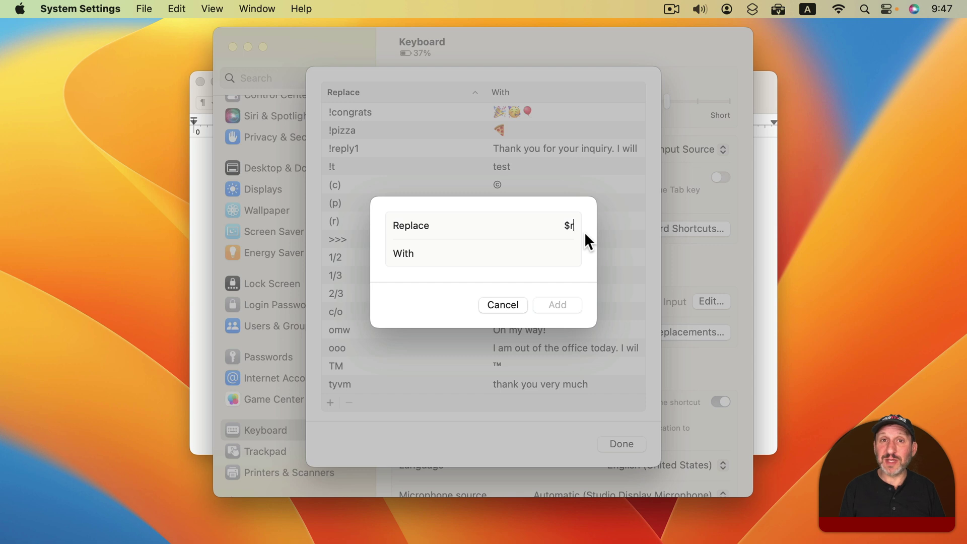
{"action": "left_click", "coordinate": [556, 251]}
{"action": "key", "text": "ctrl+super+space"}
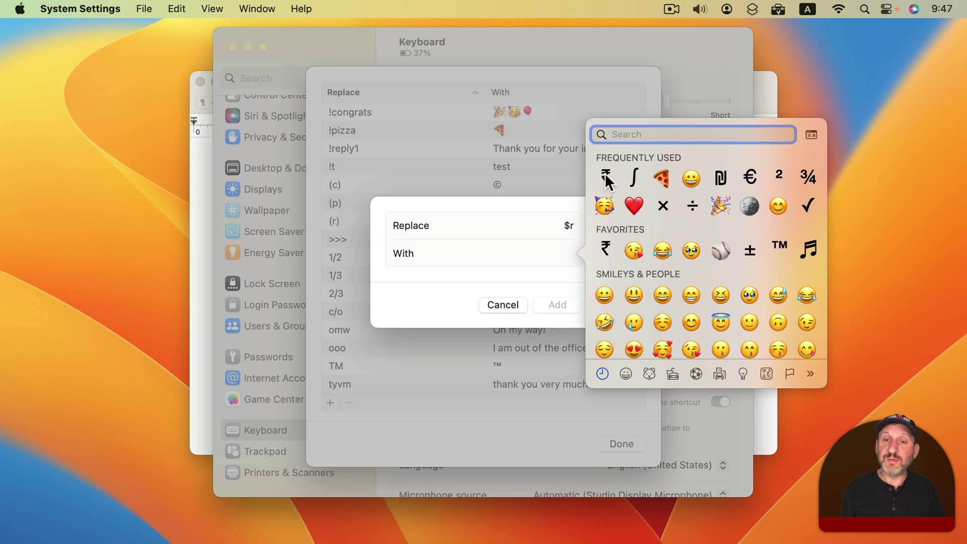
{"action": "key", "text": "Escape"}
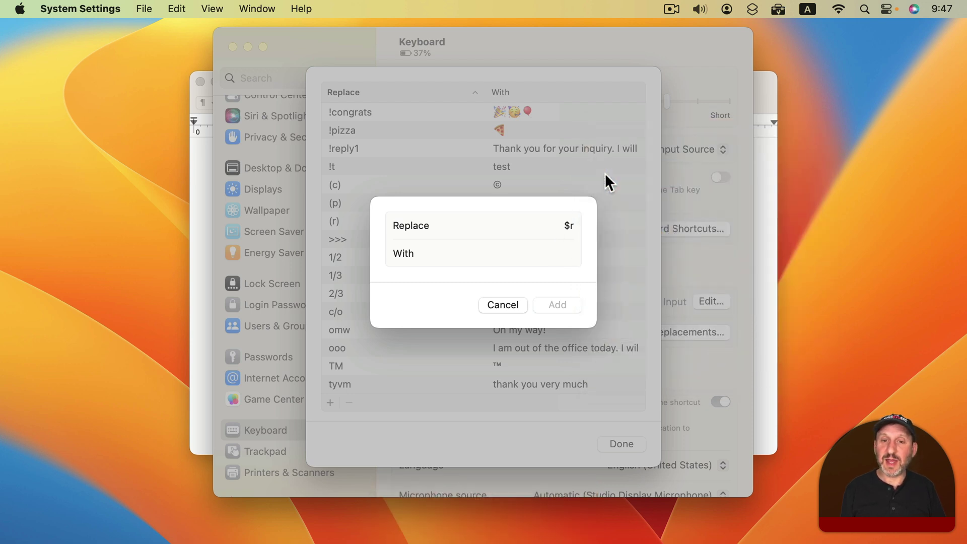
{"action": "left_click", "coordinate": [554, 307]}
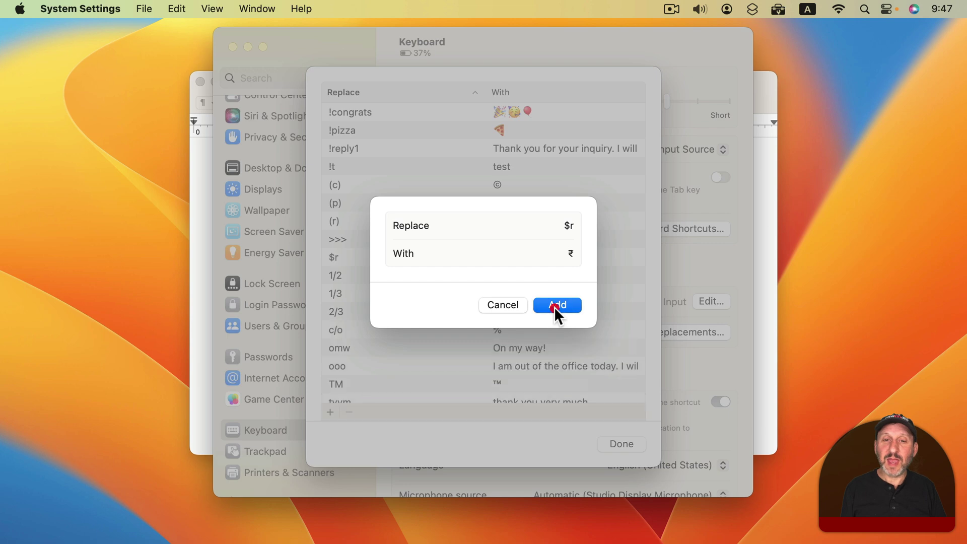
Leave System Settings, then test the $r replacement in TextEdit and delete the resulting ₹
{"action": "left_click", "coordinate": [613, 440]}
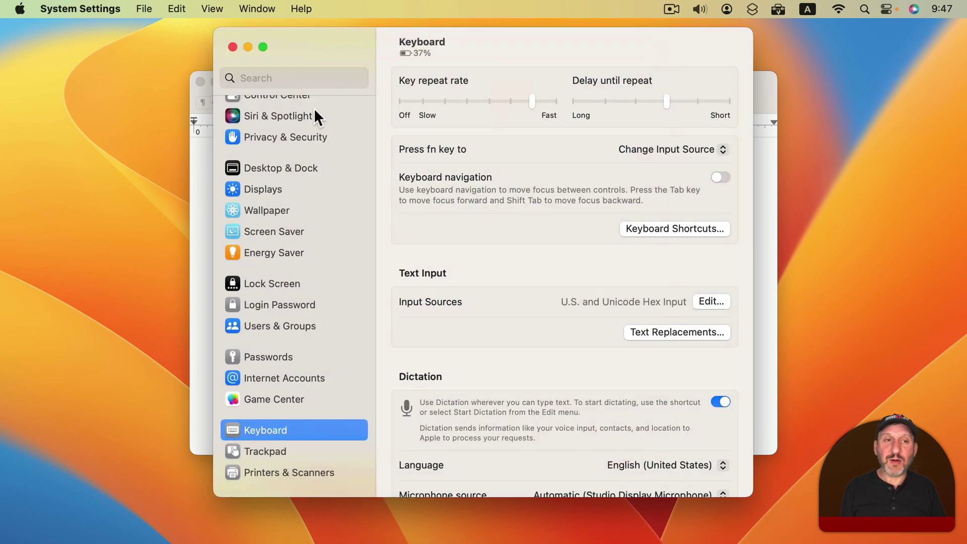
{"action": "left_click", "coordinate": [232, 46]}
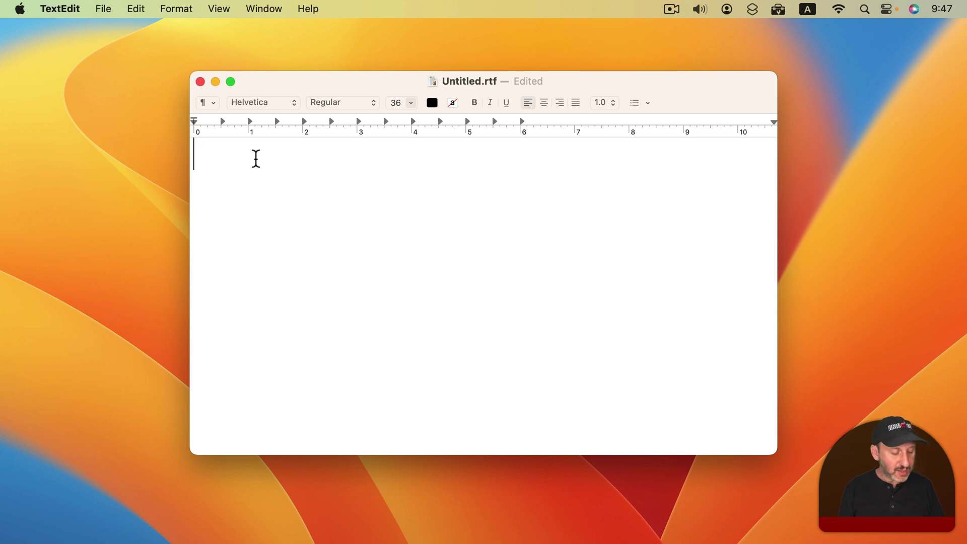
{"action": "type", "text": "$r"}
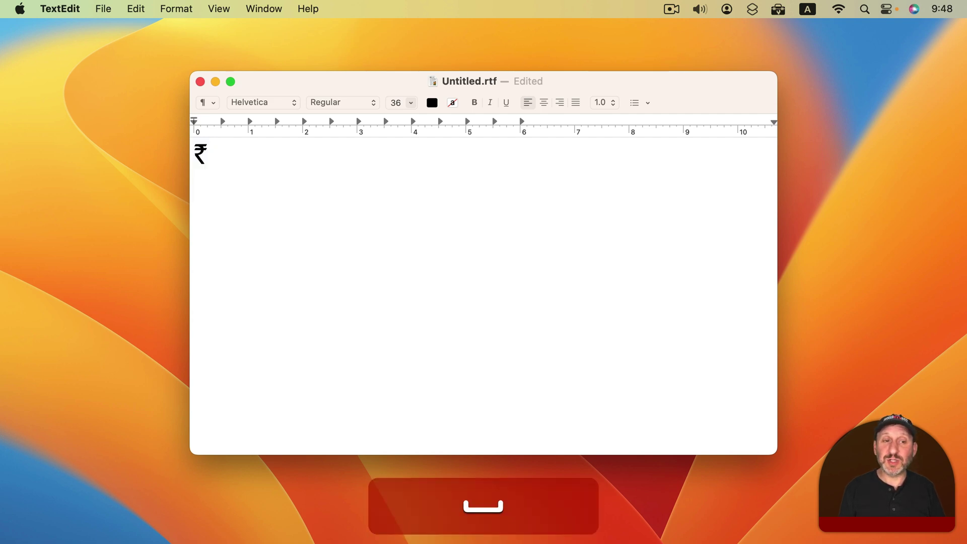
{"action": "key", "text": "BackSpace"}
{"action": "key", "text": "BackSpace"}
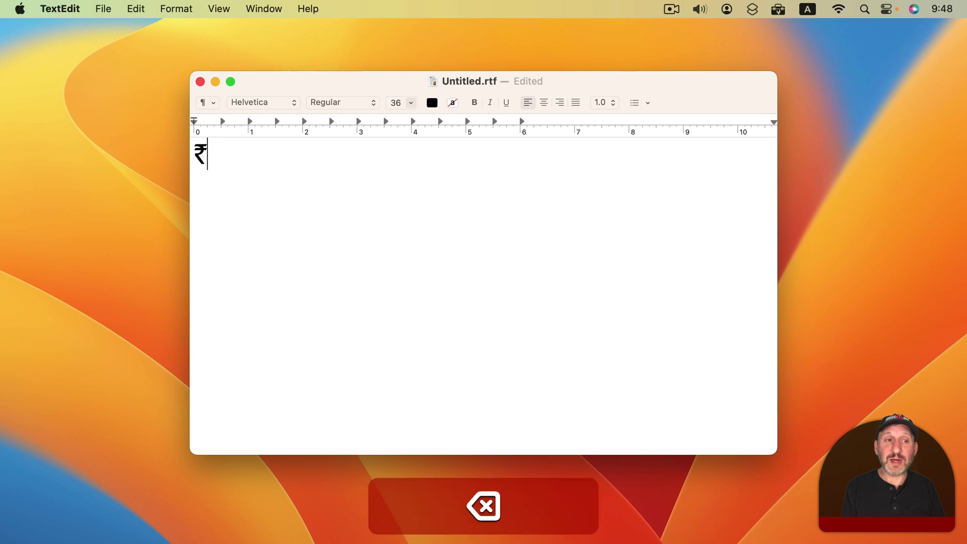
{"action": "key", "text": "BackSpace"}
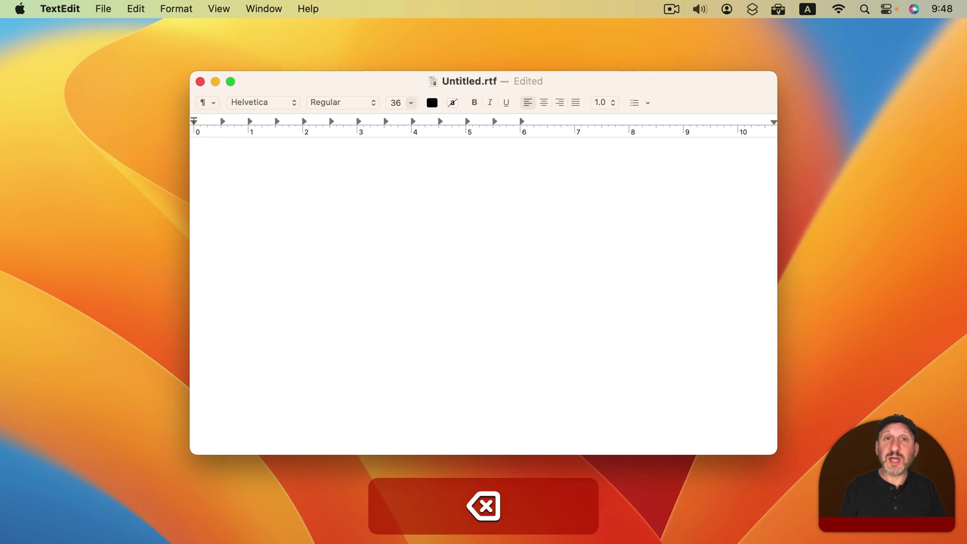
Retry $r50 entries and delete them until the document holds just 50
{"action": "type", "text": "$"}
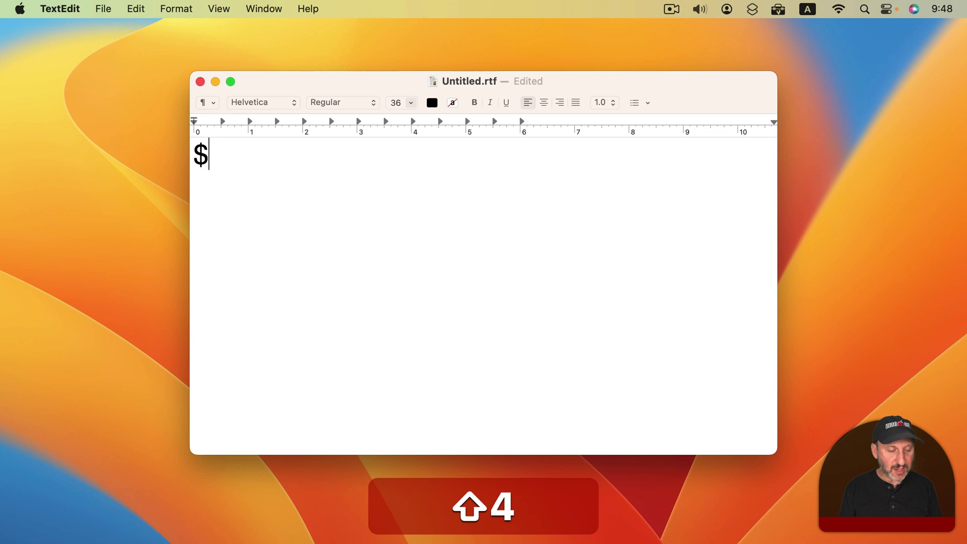
{"action": "type", "text": "r50"}
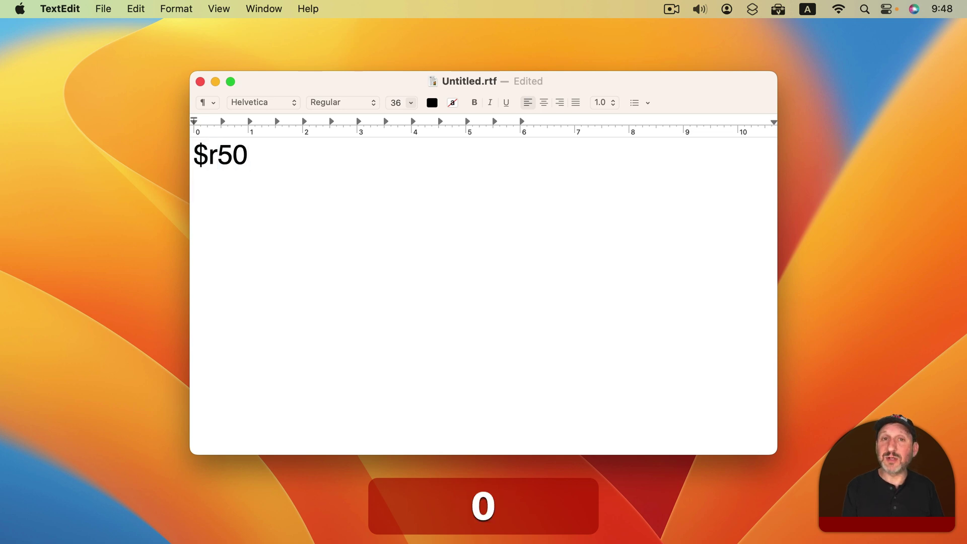
{"action": "key", "text": "BackSpace"}
{"action": "key", "text": "BackSpace"}
{"action": "key", "text": "BackSpace"}
{"action": "key", "text": "BackSpace"}
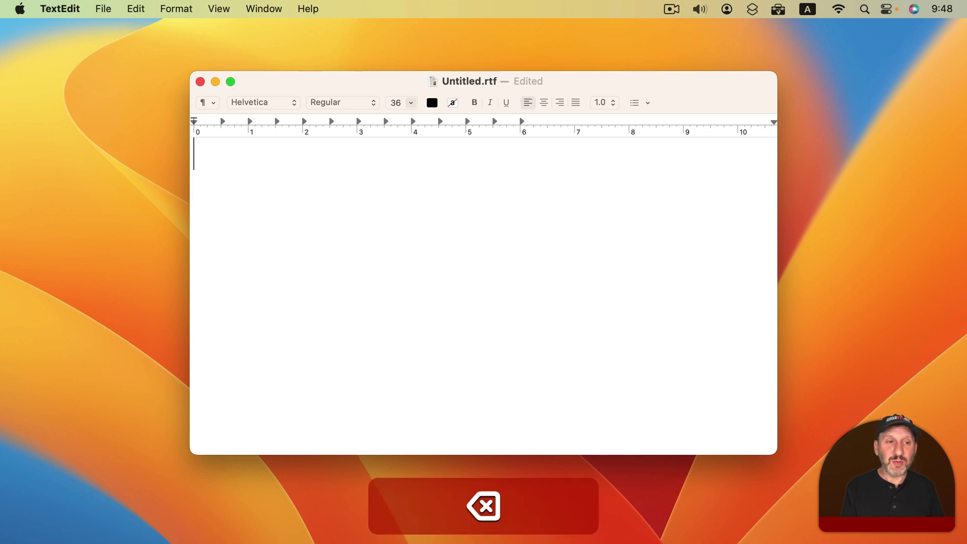
{"action": "type", "text": "$r"}
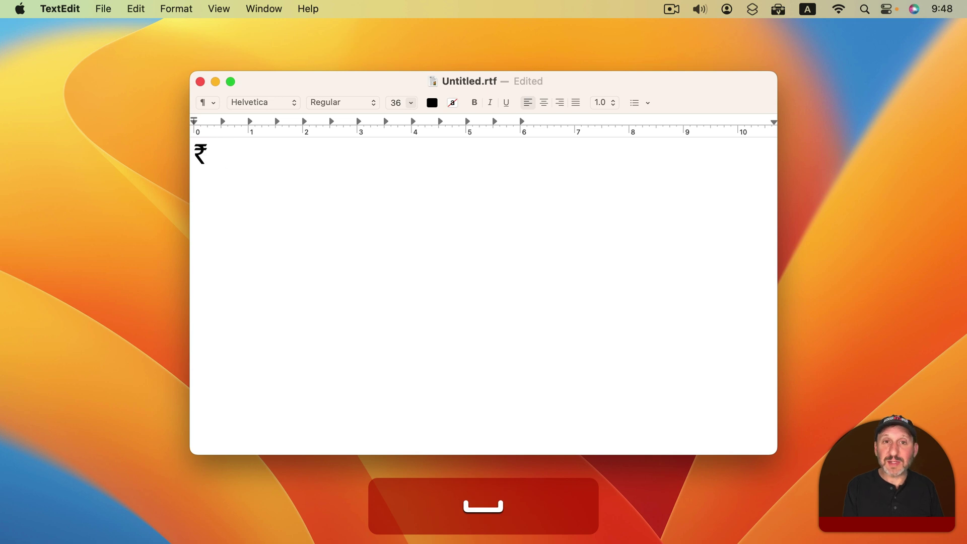
{"action": "key", "text": "BackSpace"}
{"action": "type", "text": "50"}
{"action": "key", "text": "BackSpace"}
{"action": "key", "text": "BackSpace"}
{"action": "key", "text": "BackSpace"}
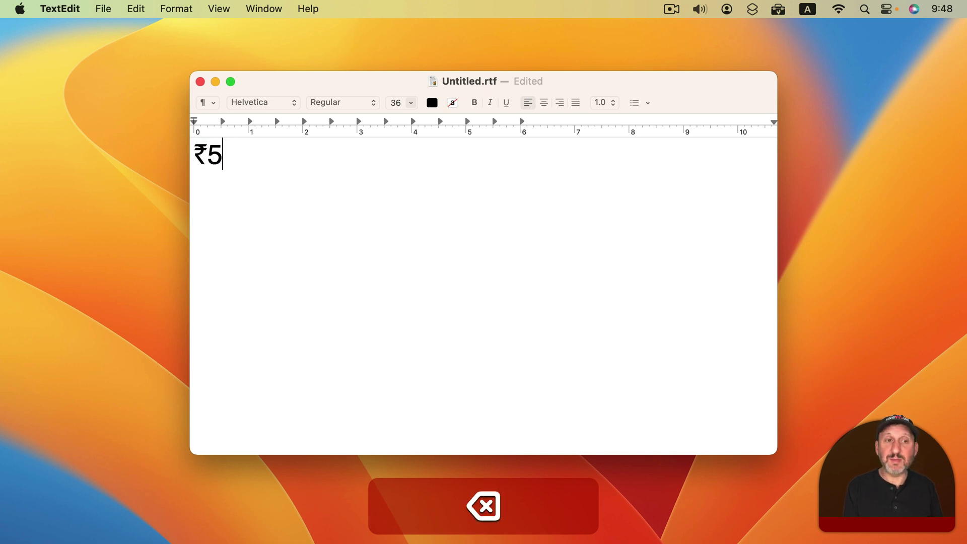
{"action": "type", "text": "50"}
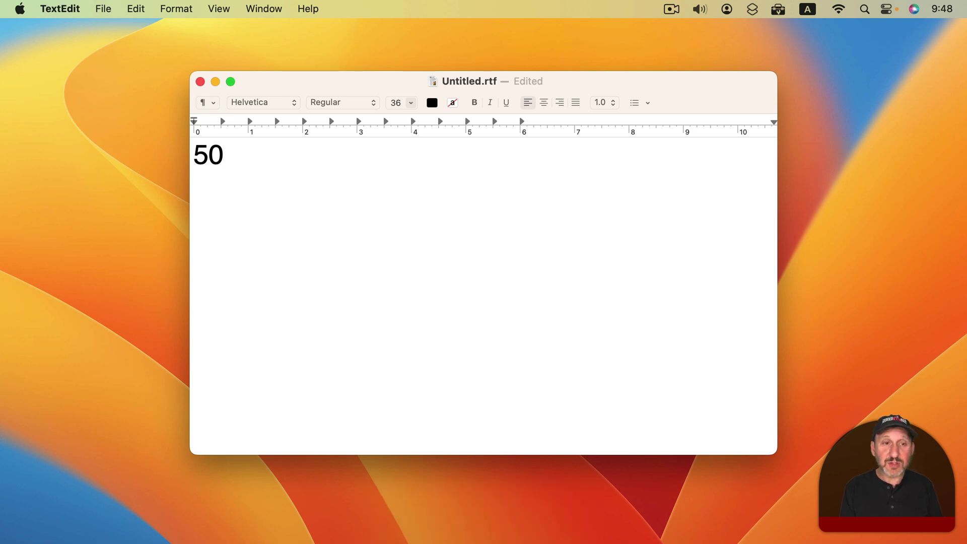
{"action": "type", "text": "$r"}
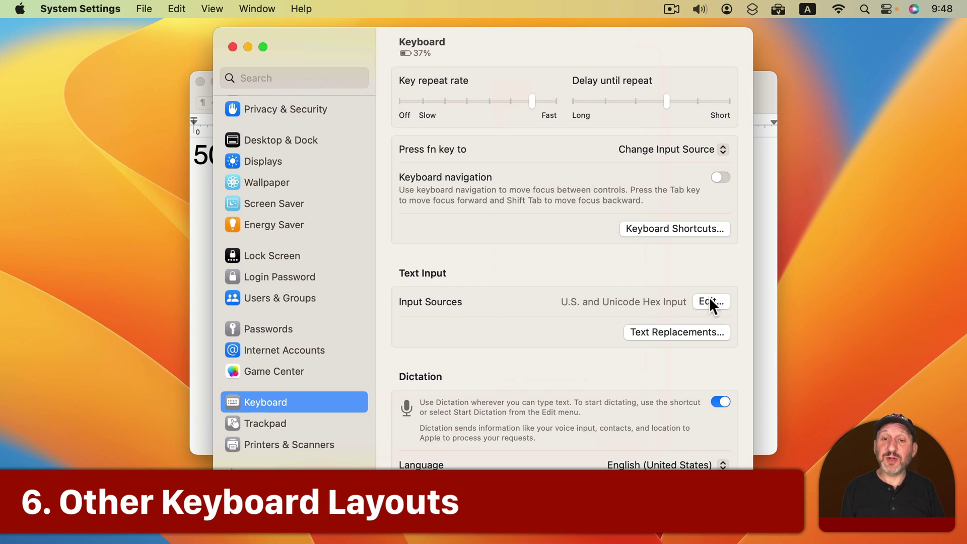
Among addable input sources, preview Hindi – Standard with Option to reveal its ₹ key
{"action": "left_click", "coordinate": [709, 304]}
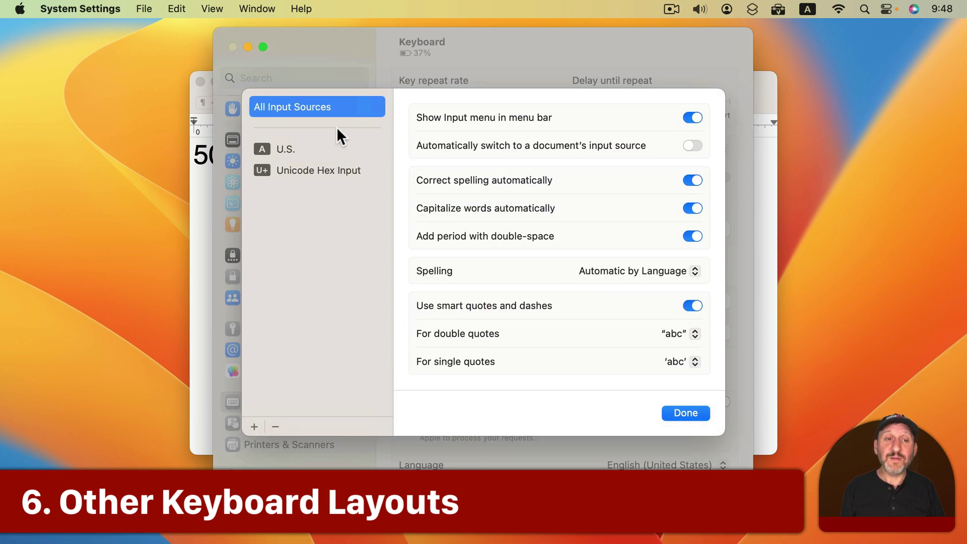
{"action": "left_click", "coordinate": [255, 426]}
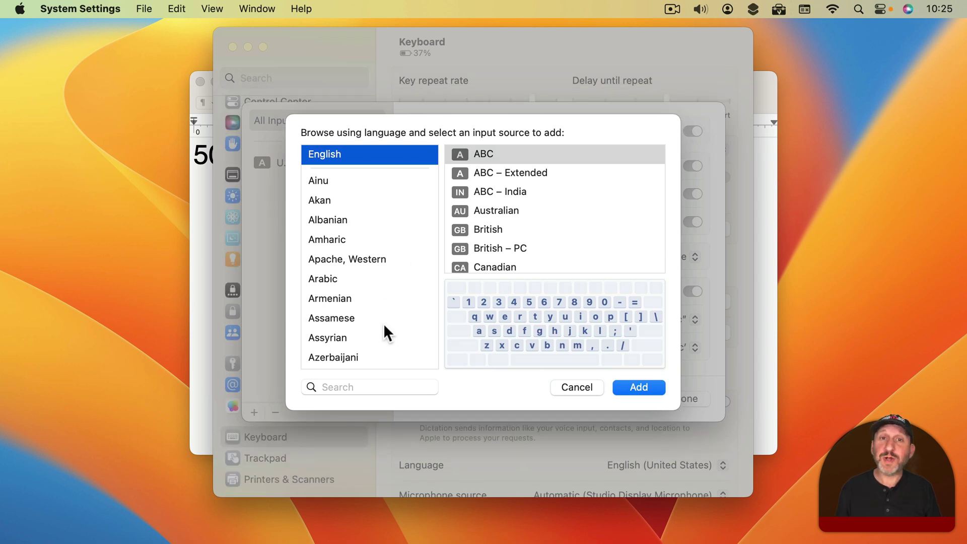
{"action": "scroll", "coordinate": [383, 330], "scroll_direction": "down", "scroll_amount": 15}
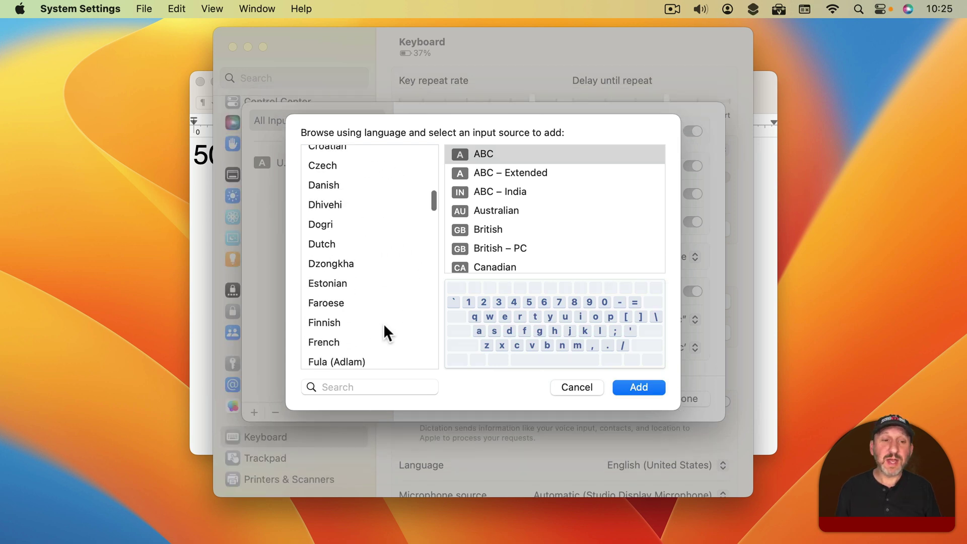
{"action": "left_click", "coordinate": [332, 297]}
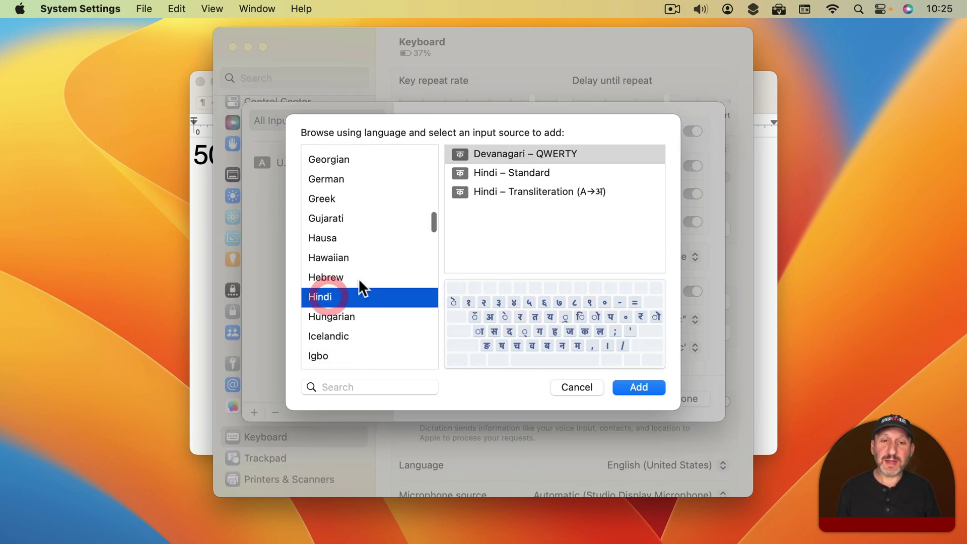
{"action": "left_click", "coordinate": [497, 177]}
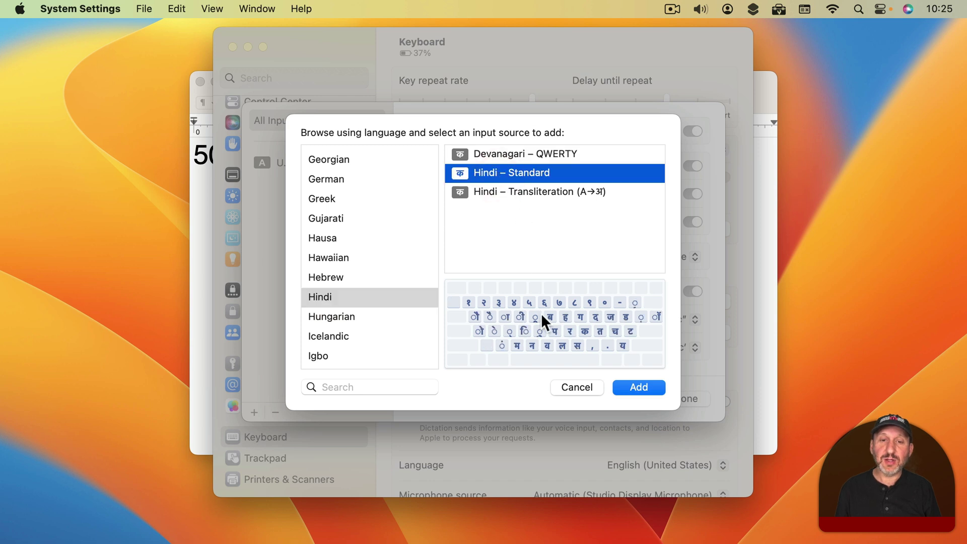
{"action": "key", "text": "alt"}
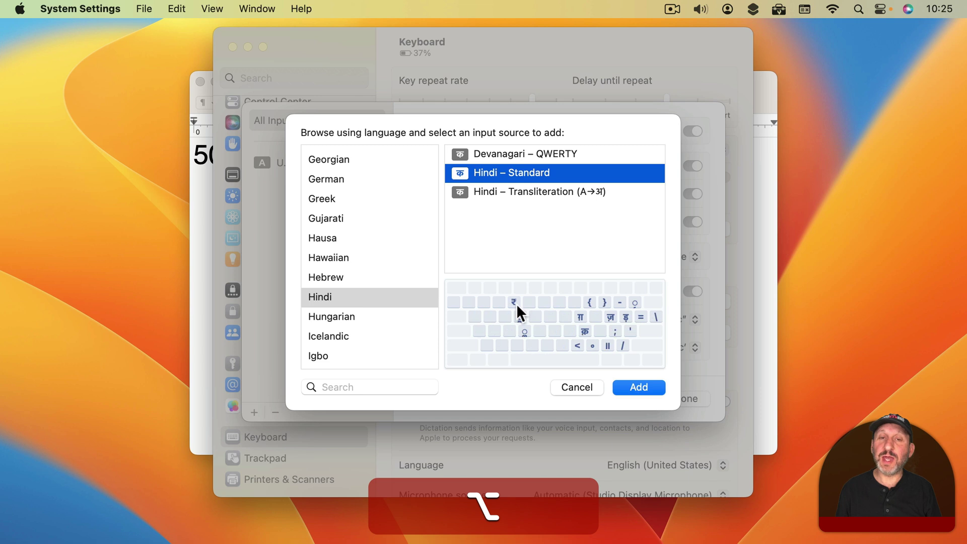
Preview the Santali (Devanagari) layout and its Option characters
{"action": "scroll", "coordinate": [394, 336], "scroll_direction": "down", "scroll_amount": 15}
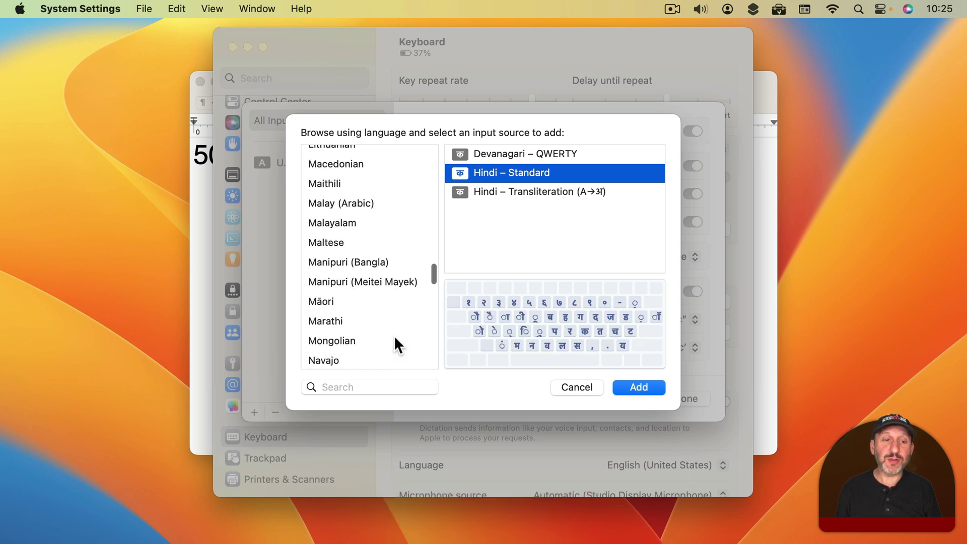
{"action": "scroll", "coordinate": [394, 336], "scroll_direction": "down", "scroll_amount": 8}
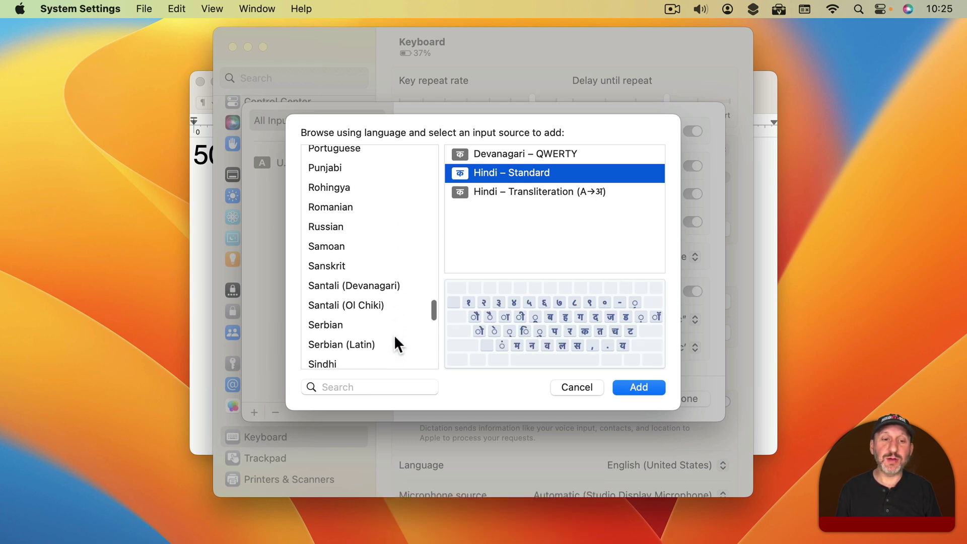
{"action": "left_click", "coordinate": [371, 274]}
{"action": "key", "text": "alt"}
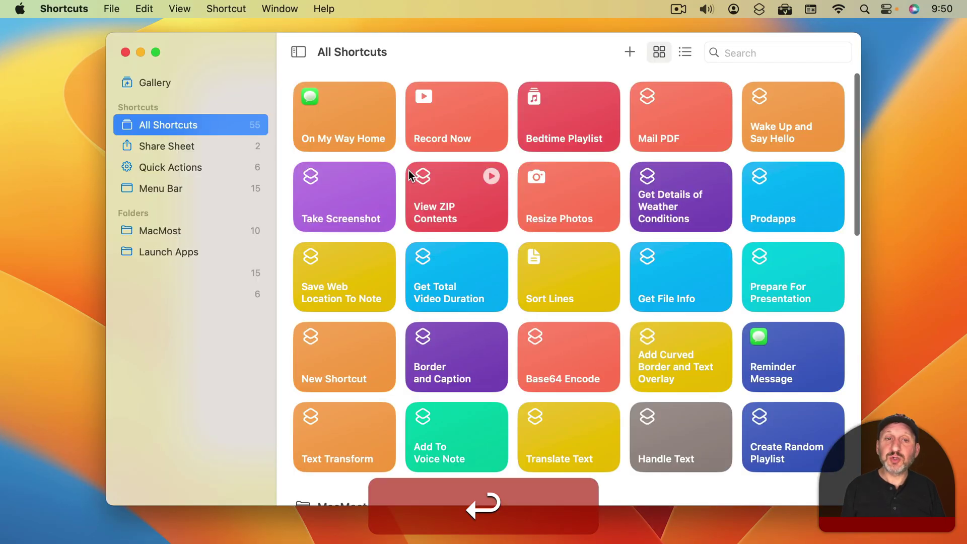
Create a new shortcut named Rupee
{"action": "left_click", "coordinate": [629, 51]}
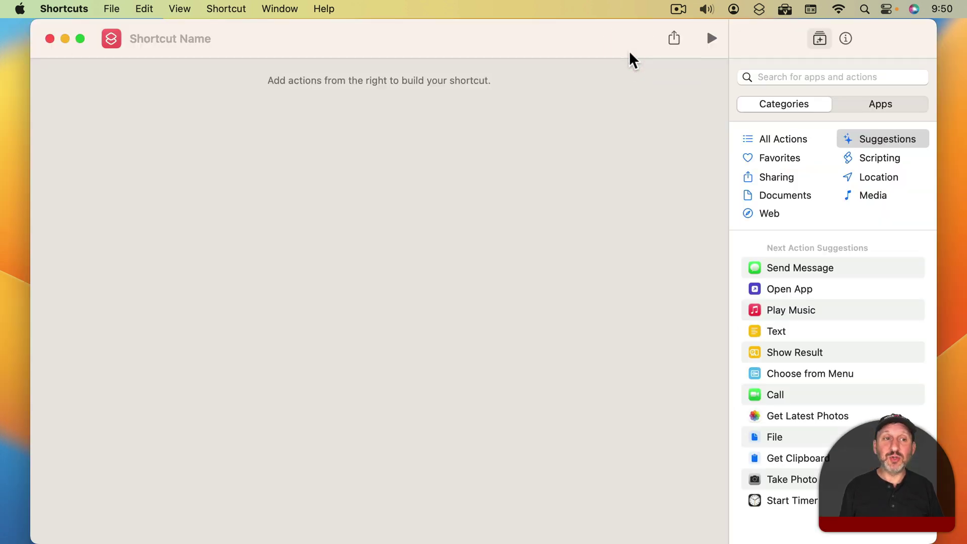
{"action": "left_click", "coordinate": [155, 39]}
{"action": "type", "text": "R"}
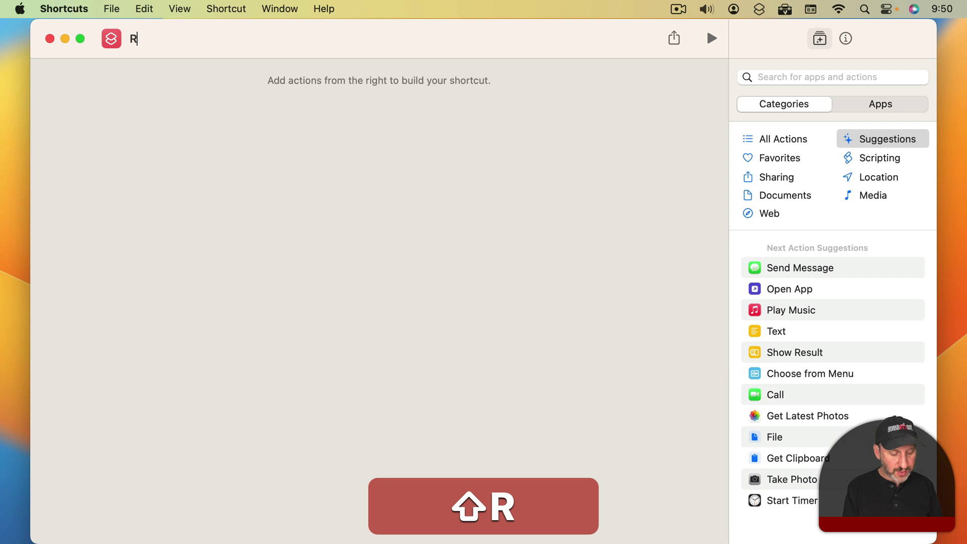
{"action": "type", "text": "upee"}
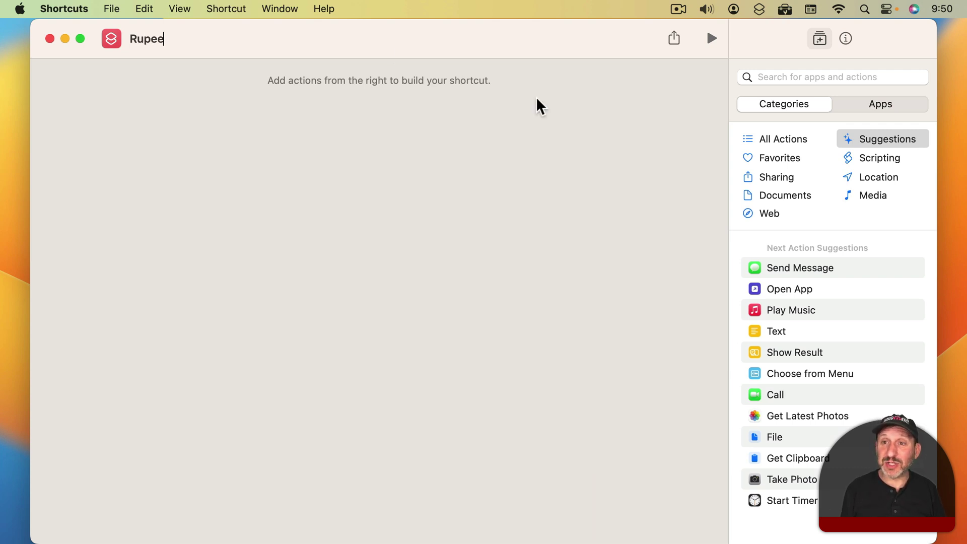
Add a Text action and insert ₹ into it from the symbols picker
{"action": "left_click", "coordinate": [765, 77]}
{"action": "type", "text": "te"}
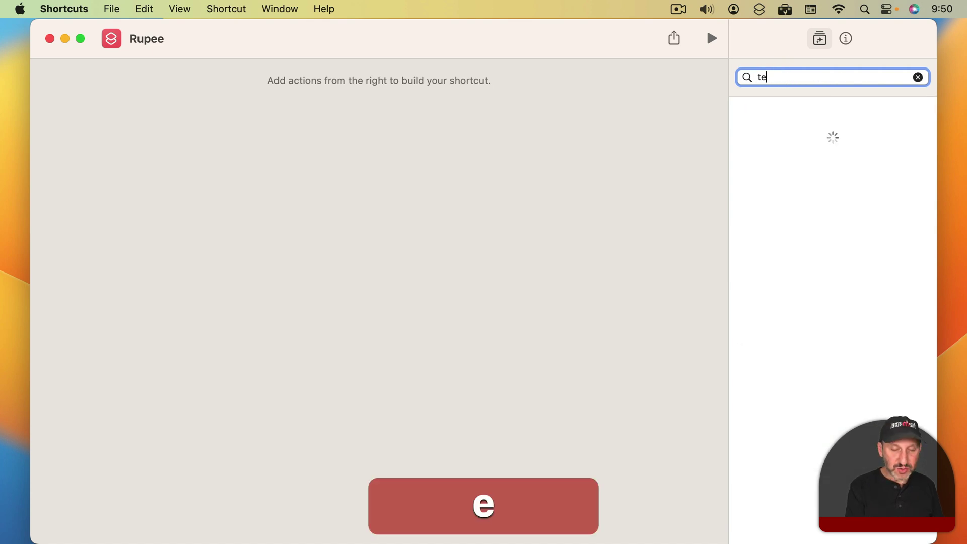
{"action": "type", "text": "xt"}
{"action": "left_click", "coordinate": [779, 137]}
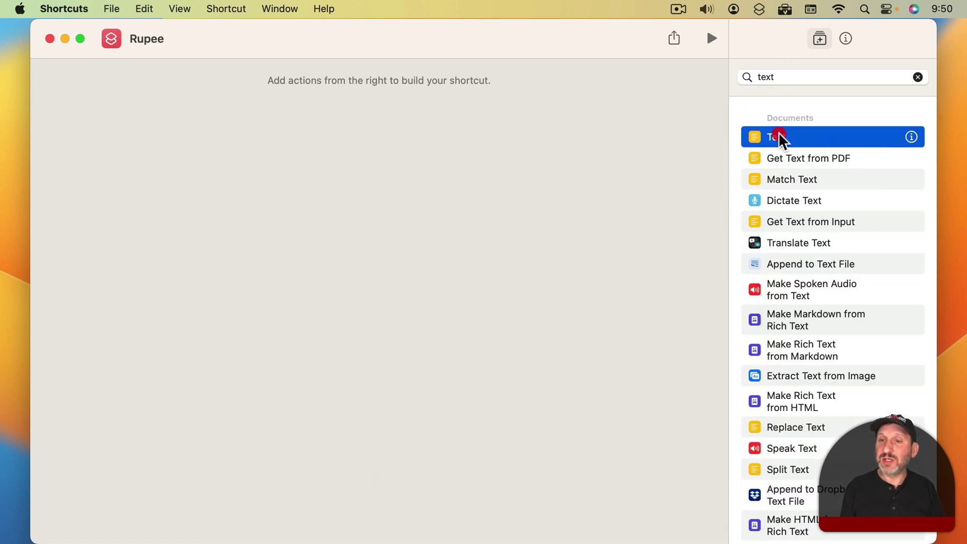
{"action": "double_click", "coordinate": [779, 137]}
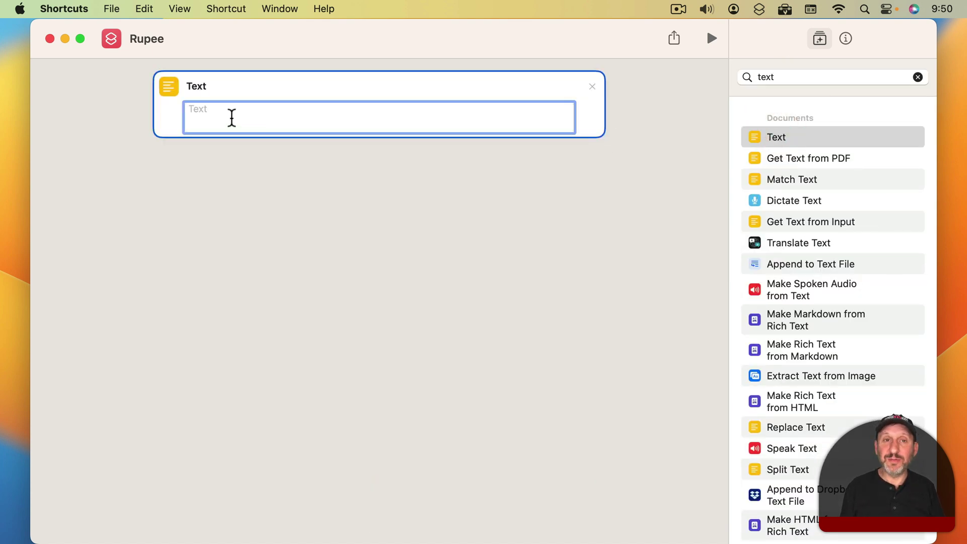
{"action": "key", "text": "ctrl+super"}
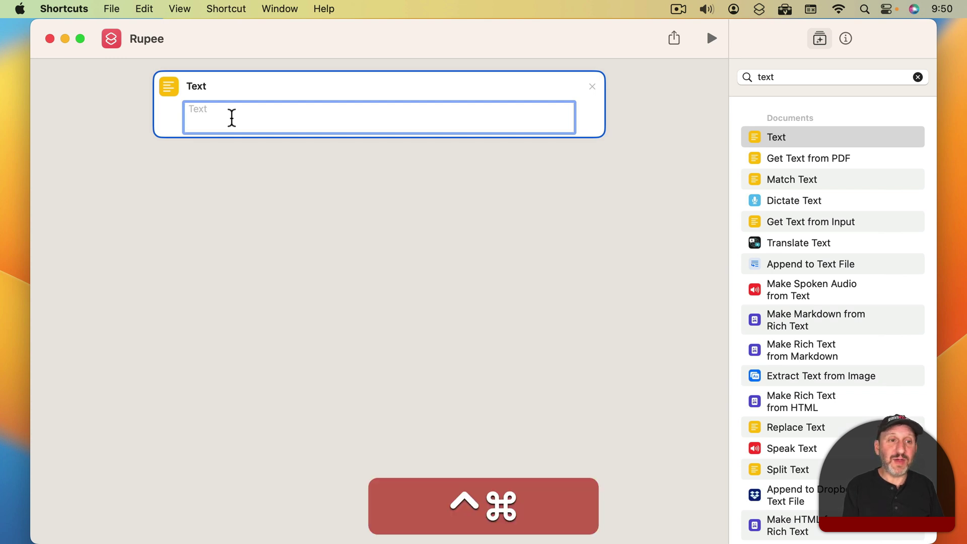
{"action": "key", "text": "ctrl+super+space"}
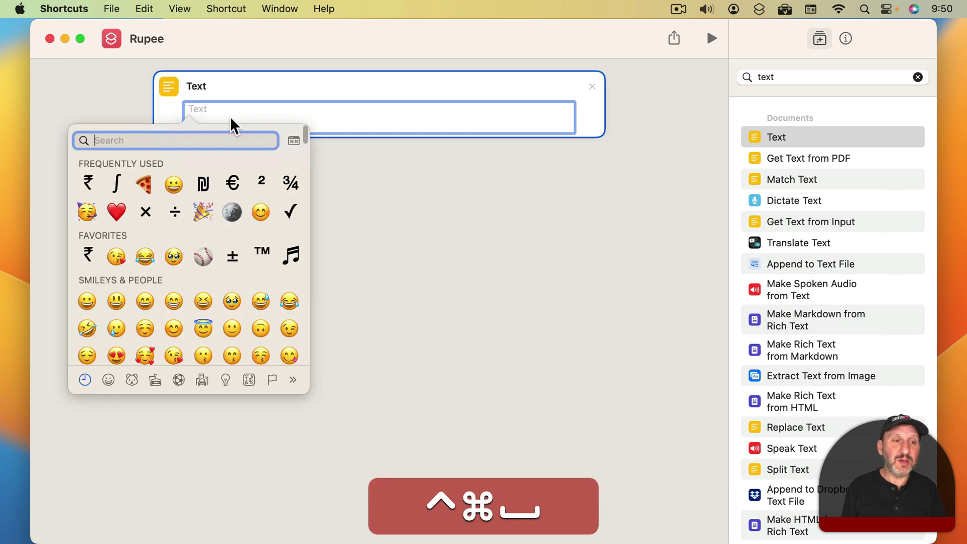
{"action": "left_click", "coordinate": [88, 184]}
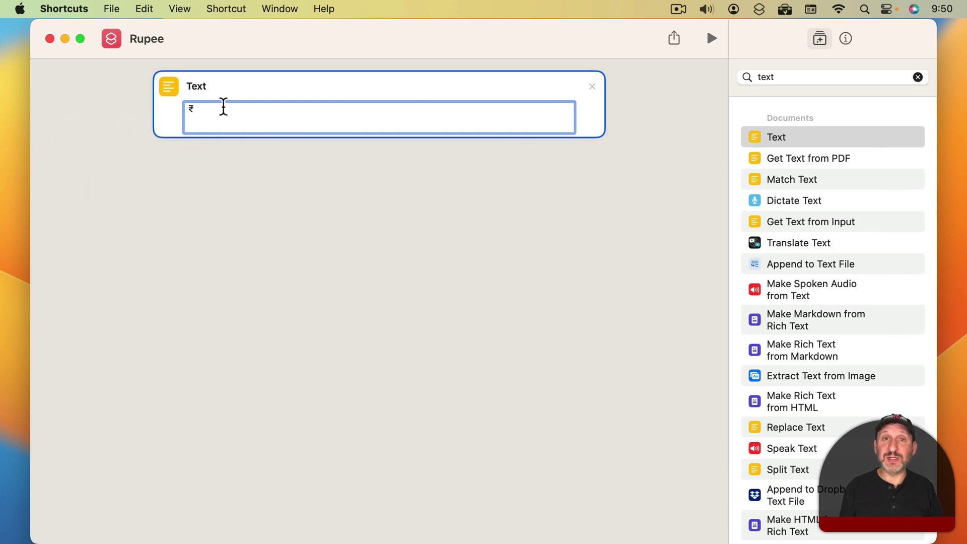
Turn on Provide Output and assign the hotkey Option-Command-4 to the Rupee shortcut
{"action": "left_click", "coordinate": [846, 39]}
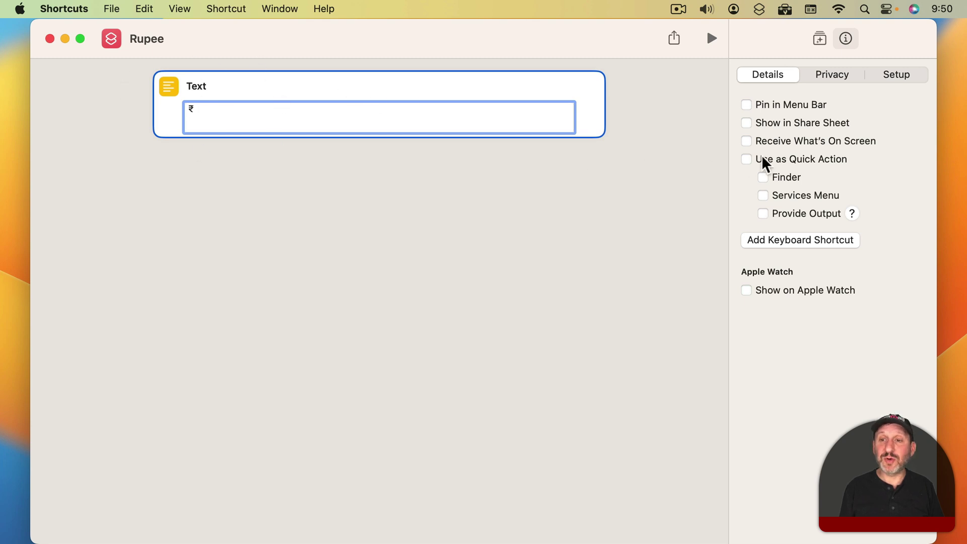
{"action": "left_click", "coordinate": [764, 214]}
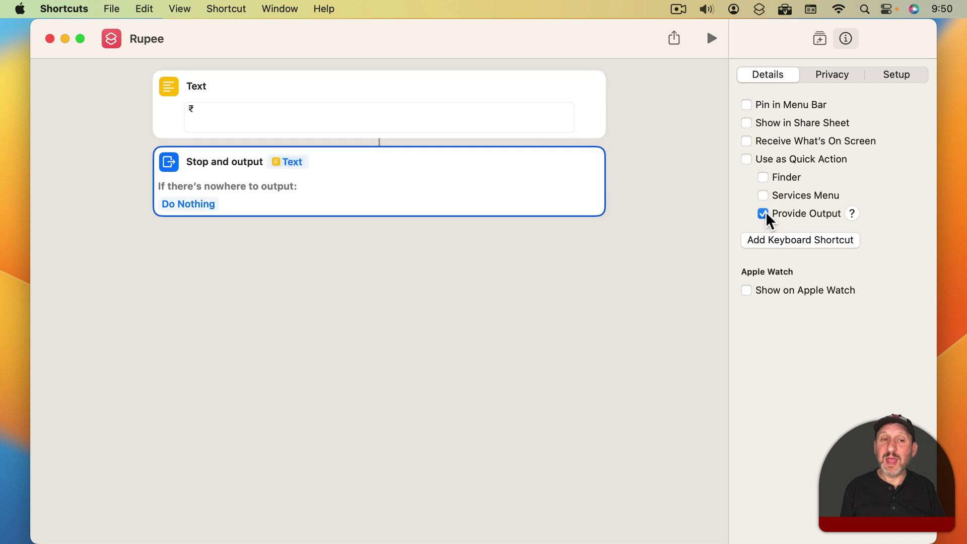
{"action": "left_click", "coordinate": [764, 246]}
{"action": "left_click", "coordinate": [795, 241]}
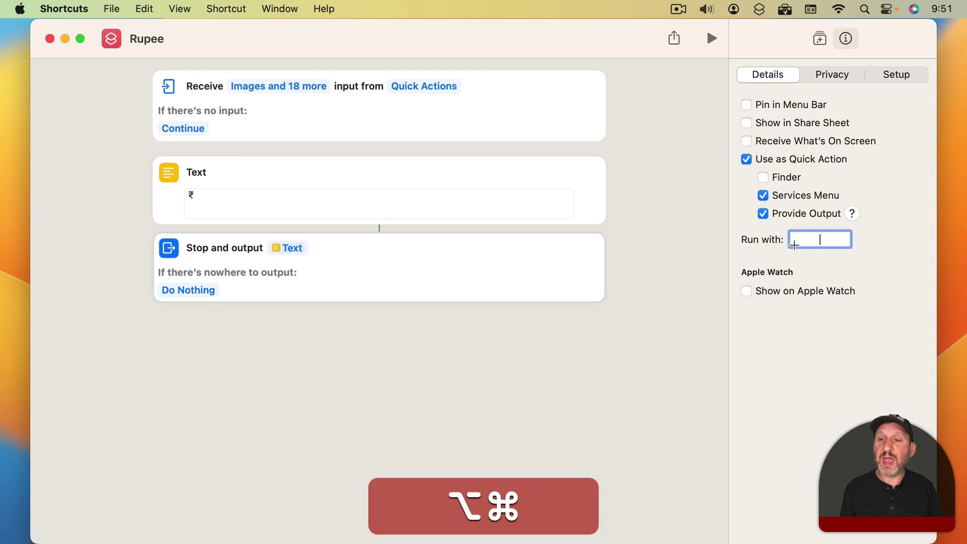
{"action": "key", "text": "alt+super+4"}
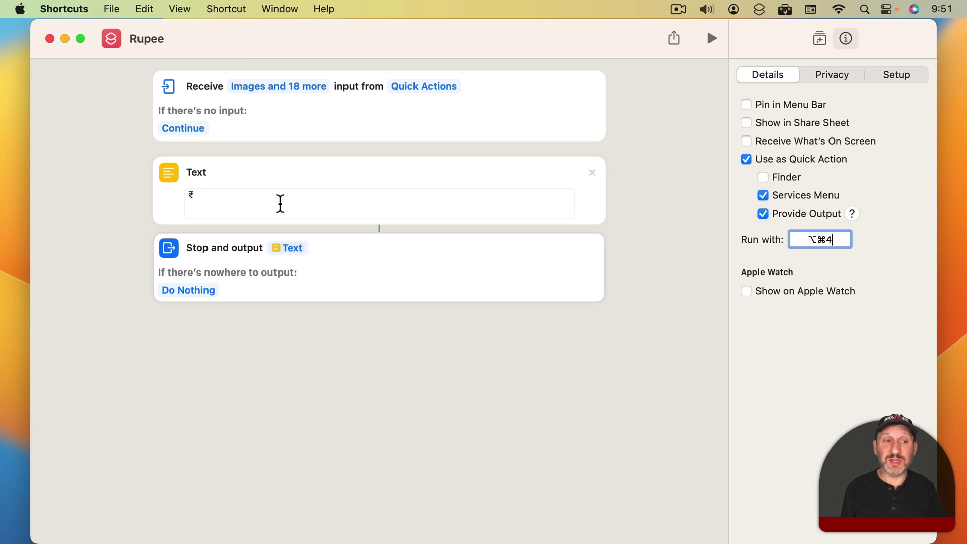
Select the ₹ in the Text action field, then deselect it
{"action": "left_click", "coordinate": [213, 194]}
{"action": "left_click_drag", "start_coordinate": [212, 194], "coordinate": [140, 197]}
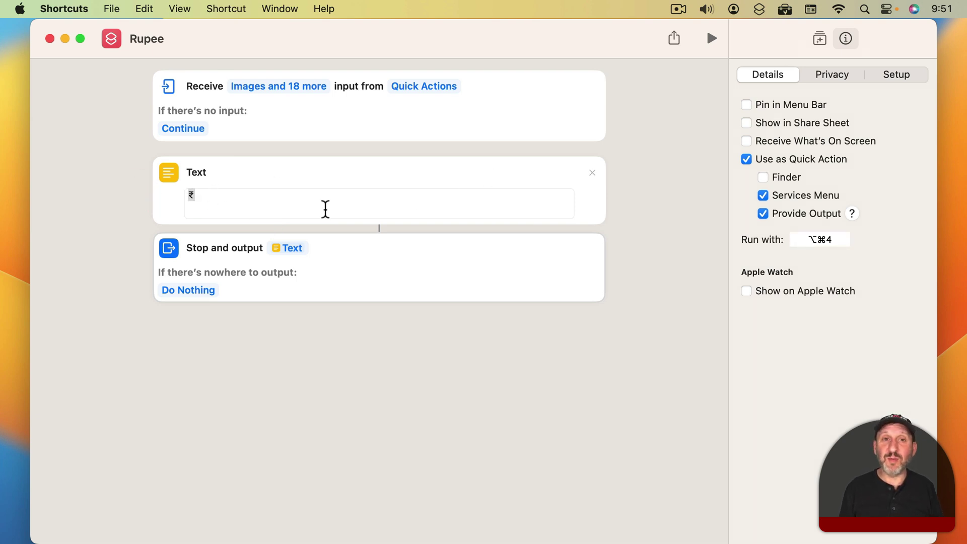
{"action": "left_click", "coordinate": [235, 204]}
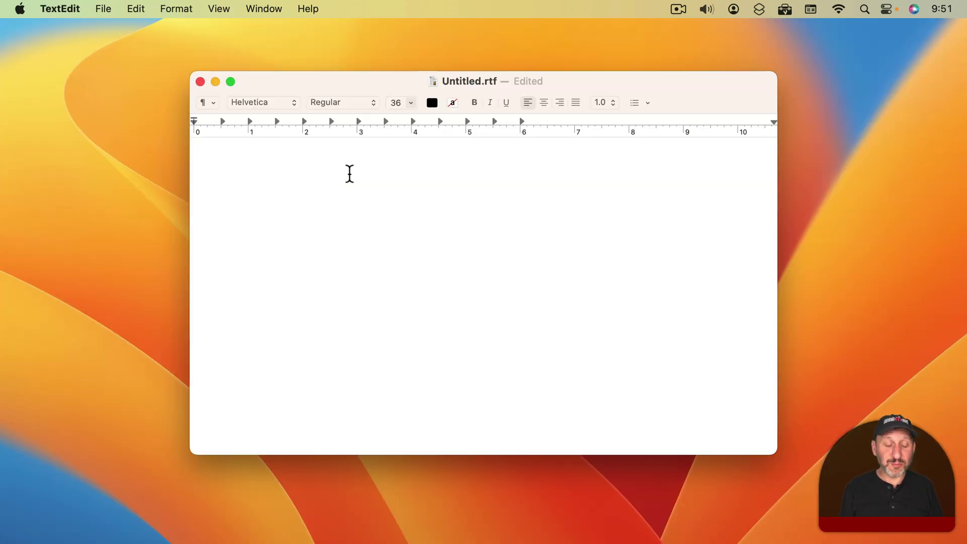
Run the Rupee shortcut with Option-Command-4 to insert ₹ into the document
{"action": "key", "text": "alt+super"}
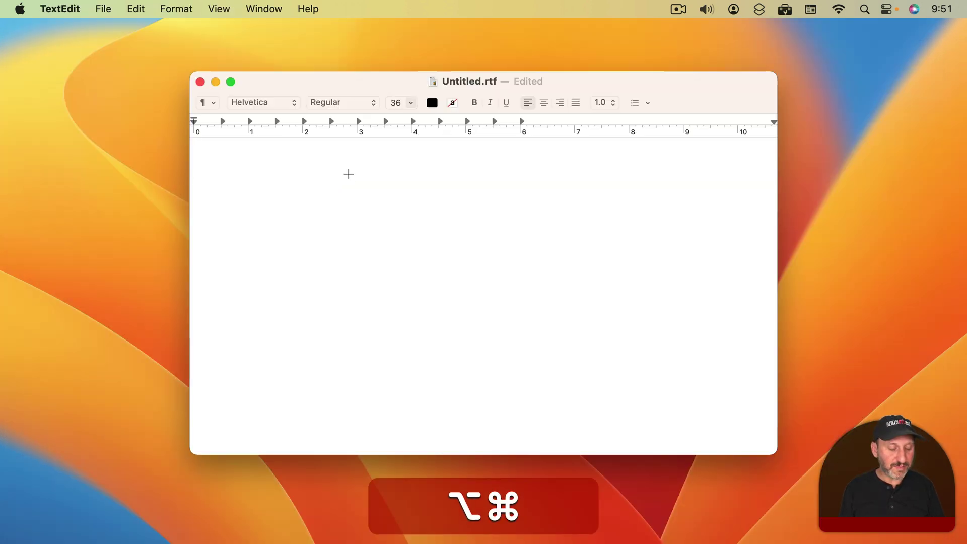
{"action": "key", "text": "alt+super+4"}
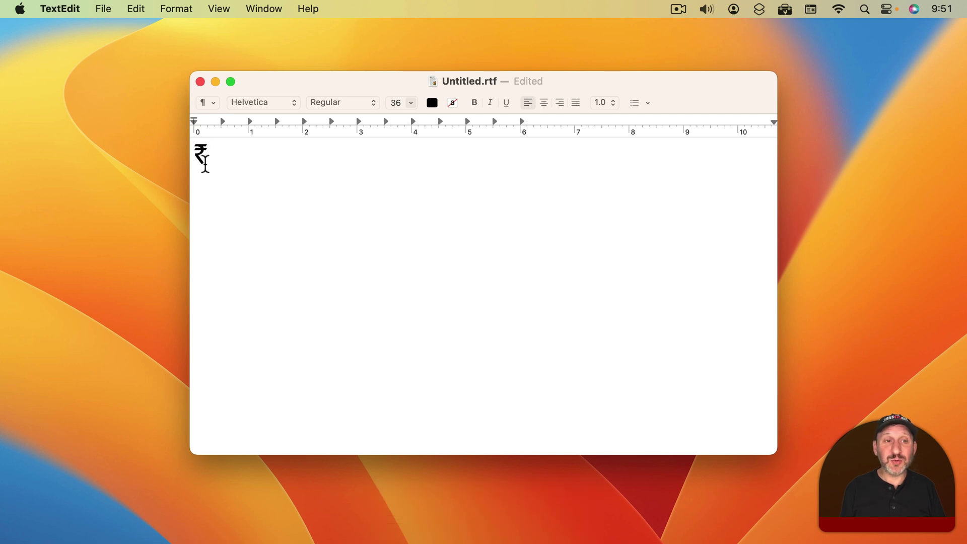